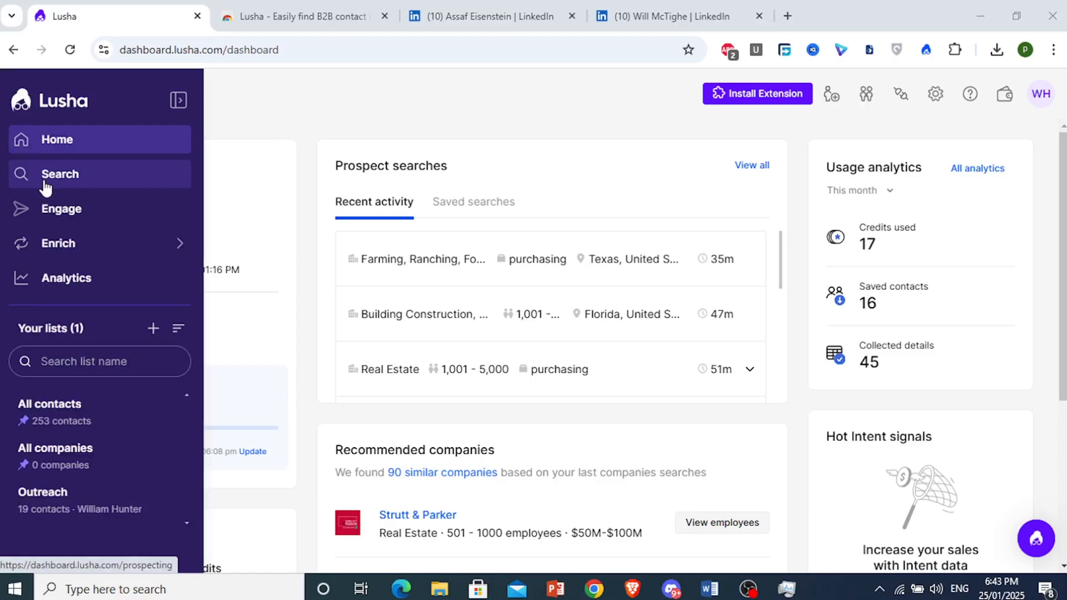
- Switch from the dashboard to Lusha's contact Search page with its filter list
click(45, 183)
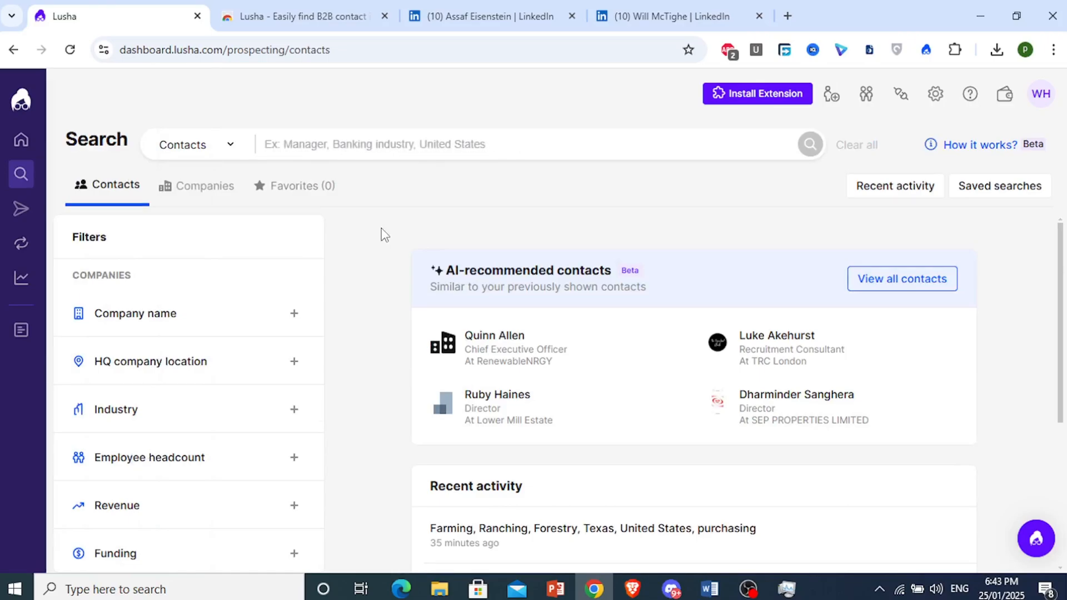
- Filter contacts to the Consumer Services industry, returning 718,555 results
click(169, 411)
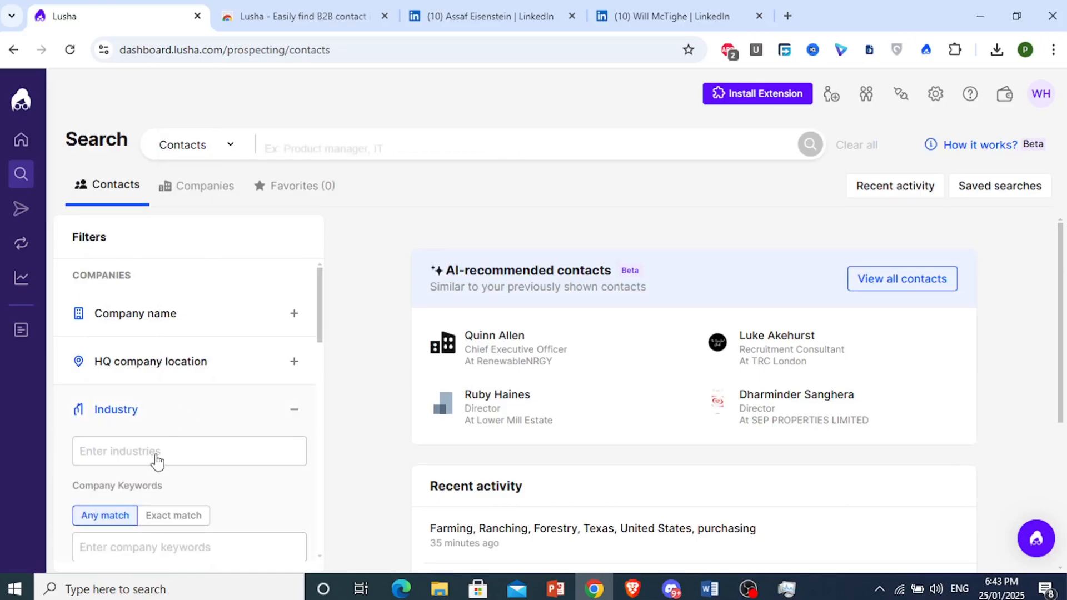
click(194, 461)
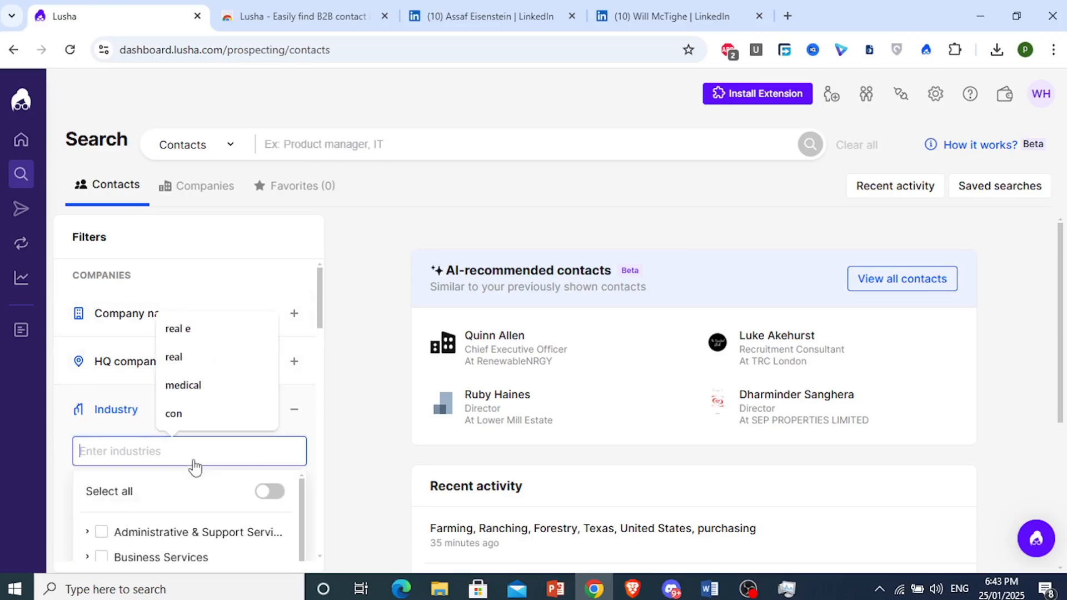
drag(322, 297, 322, 344)
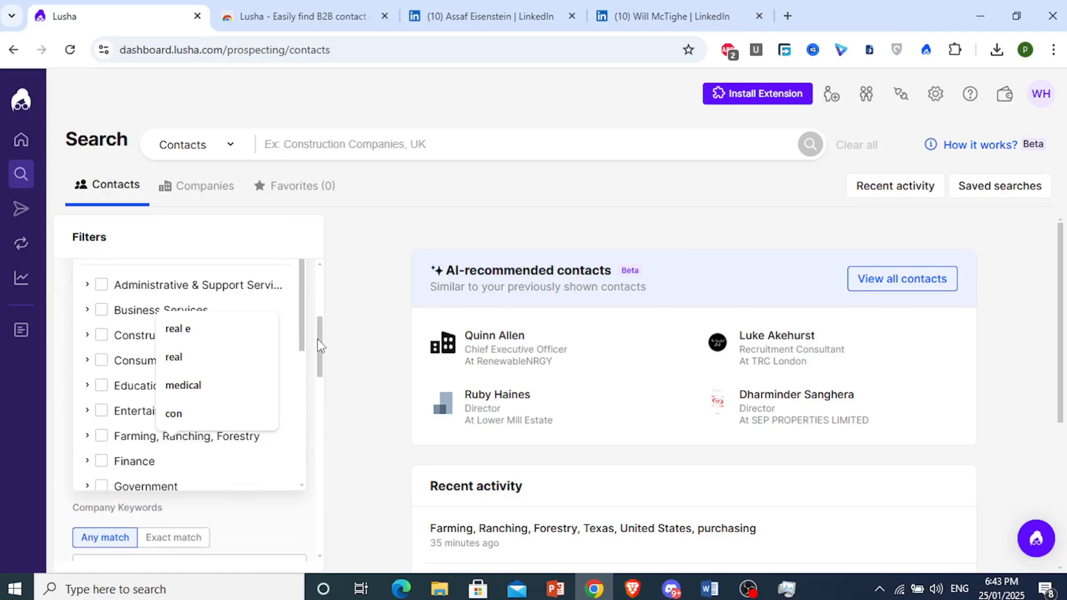
click(118, 371)
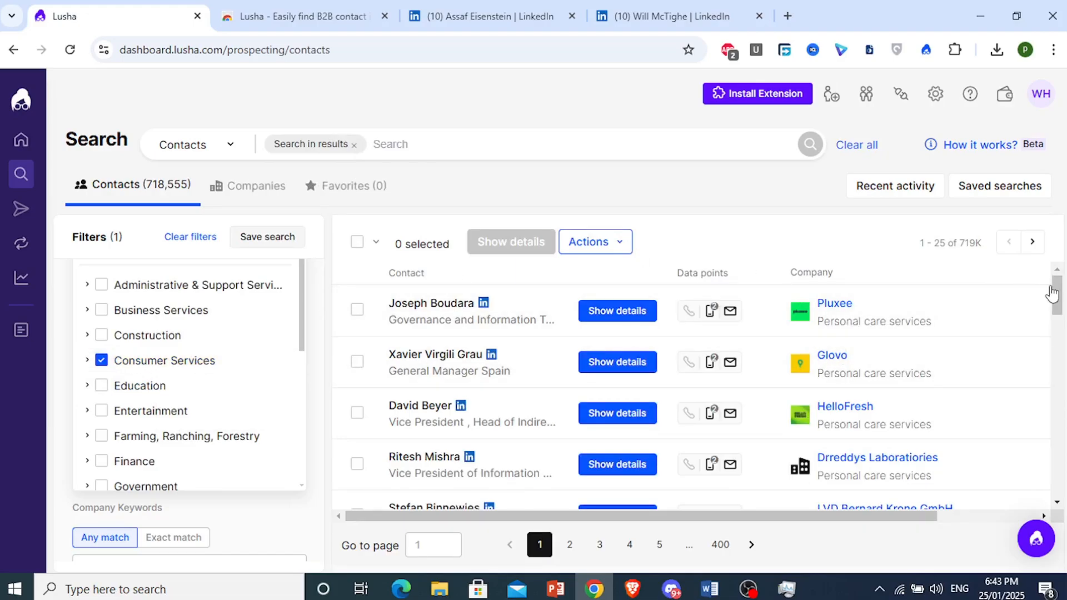
drag(1056, 281, 1057, 389)
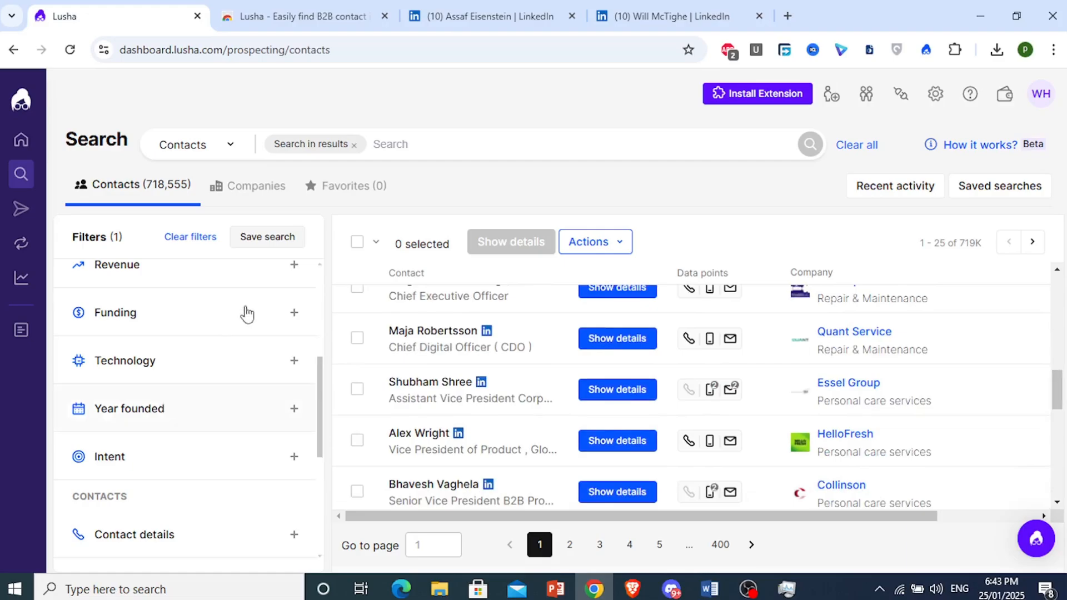
- Add an Employee headcount filter of 1,001 - 5,000, narrowing results to 93,597 contacts
drag(318, 392, 319, 306)
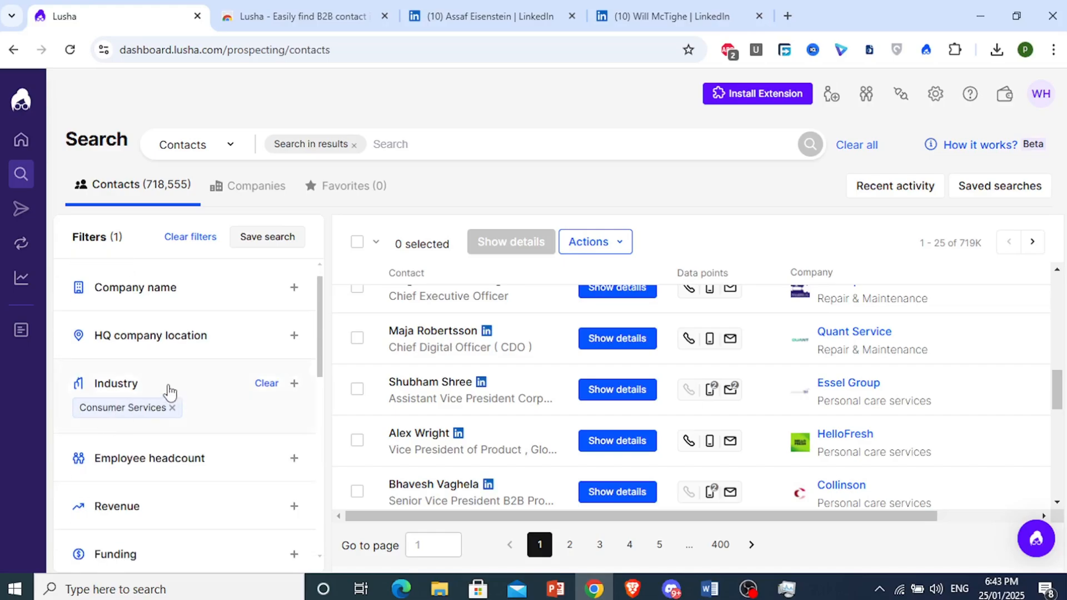
click(165, 284)
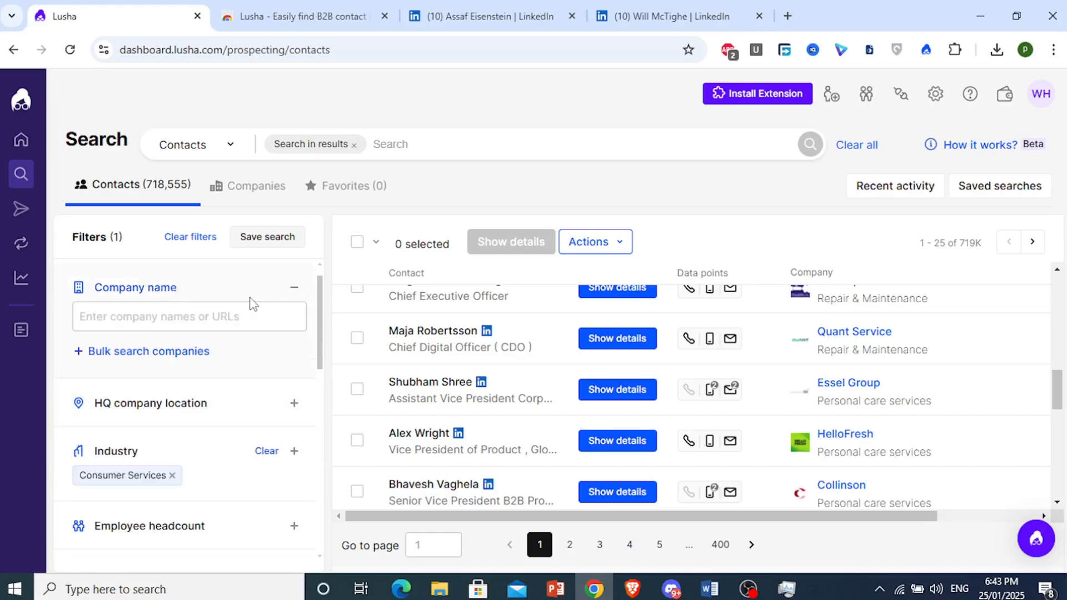
click(279, 287)
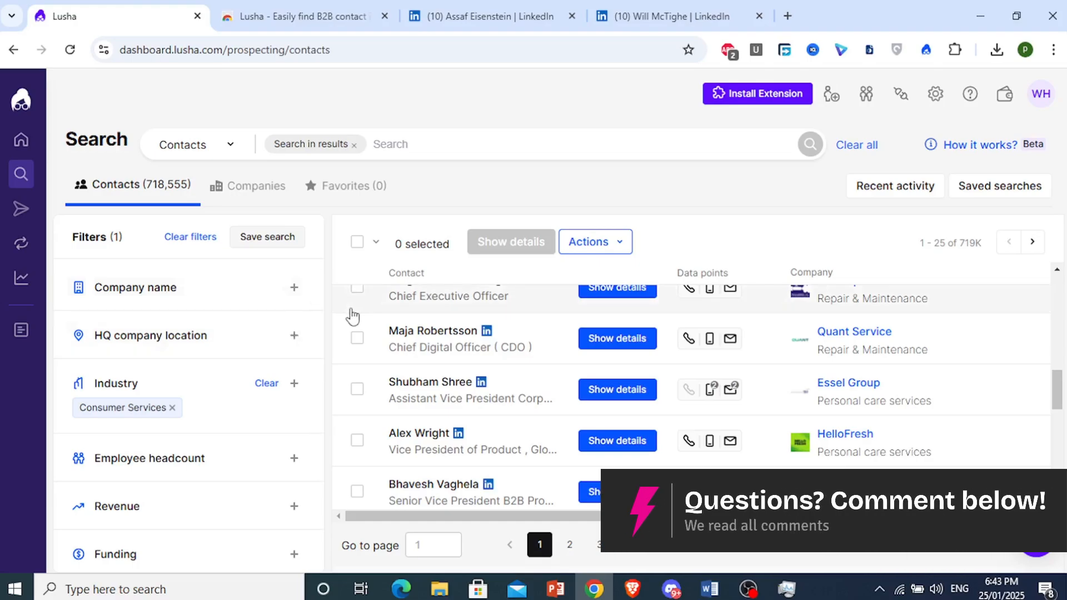
drag(319, 308, 318, 353)
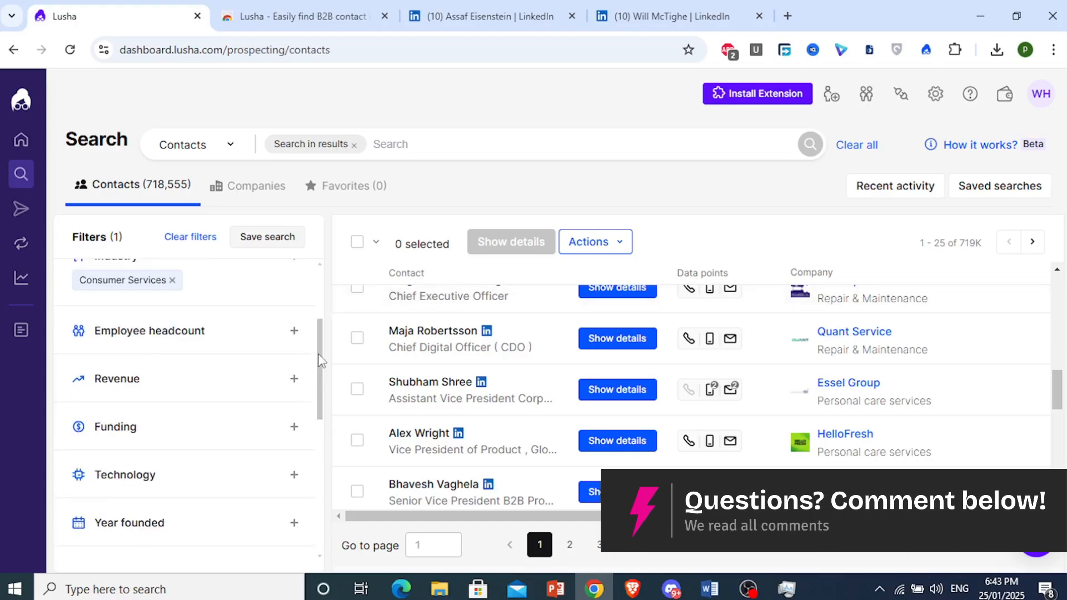
click(206, 325)
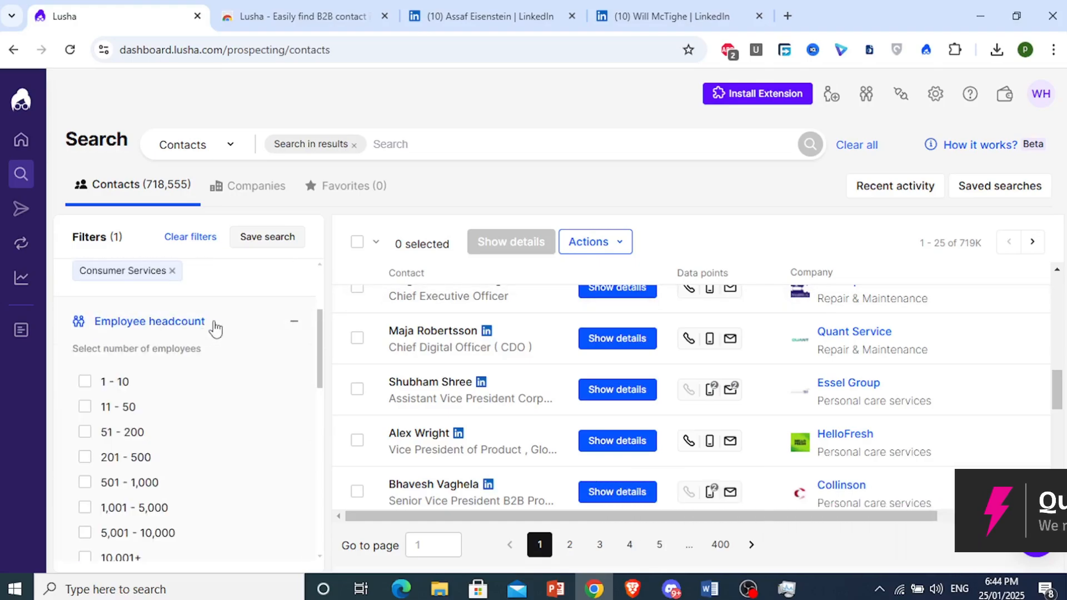
drag(321, 350, 322, 369)
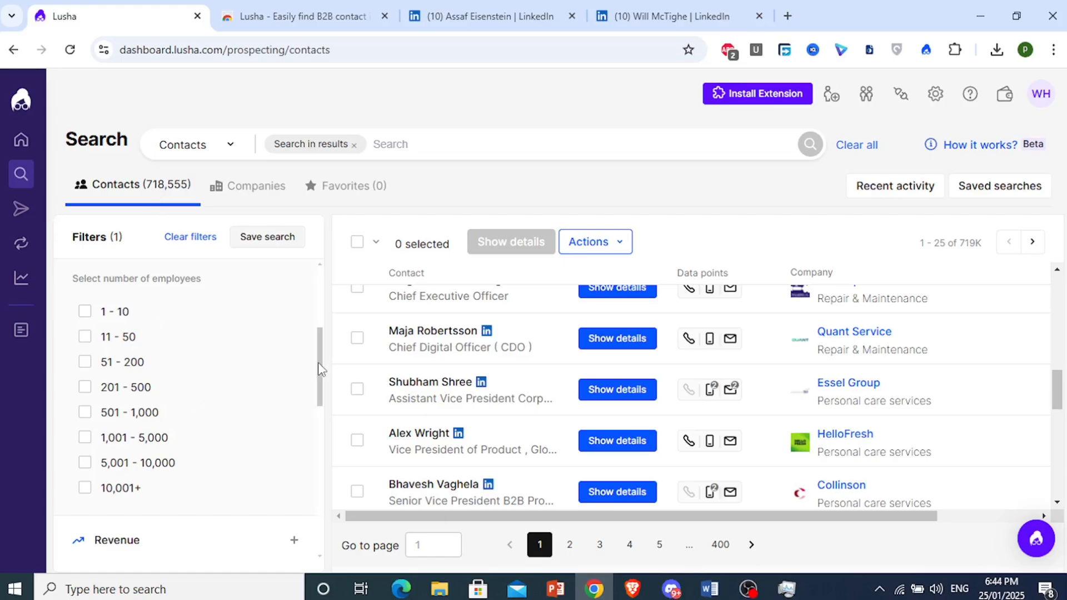
drag(318, 365, 319, 375)
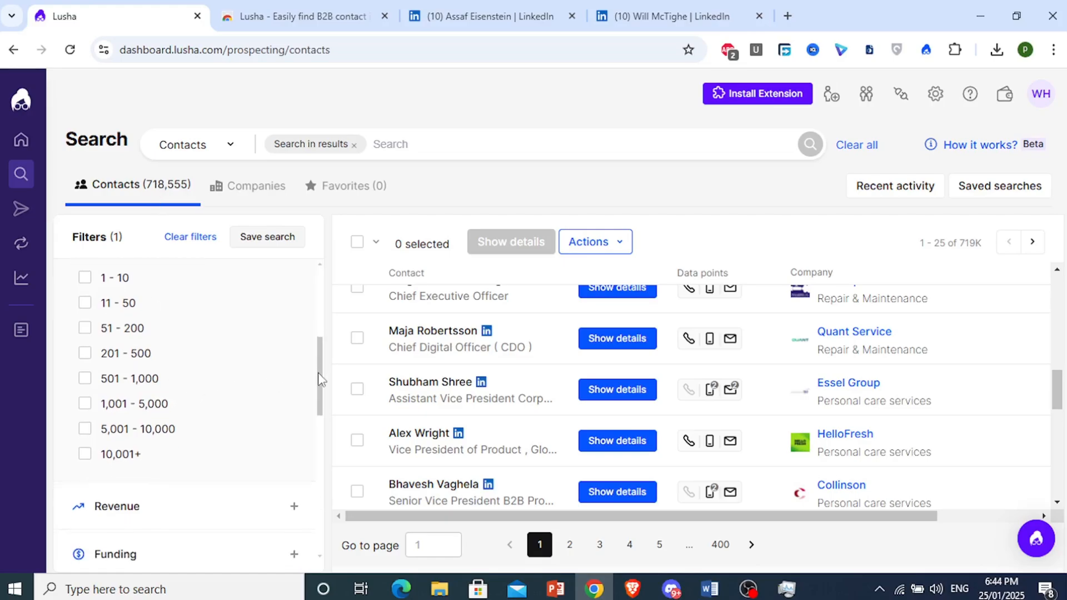
click(85, 402)
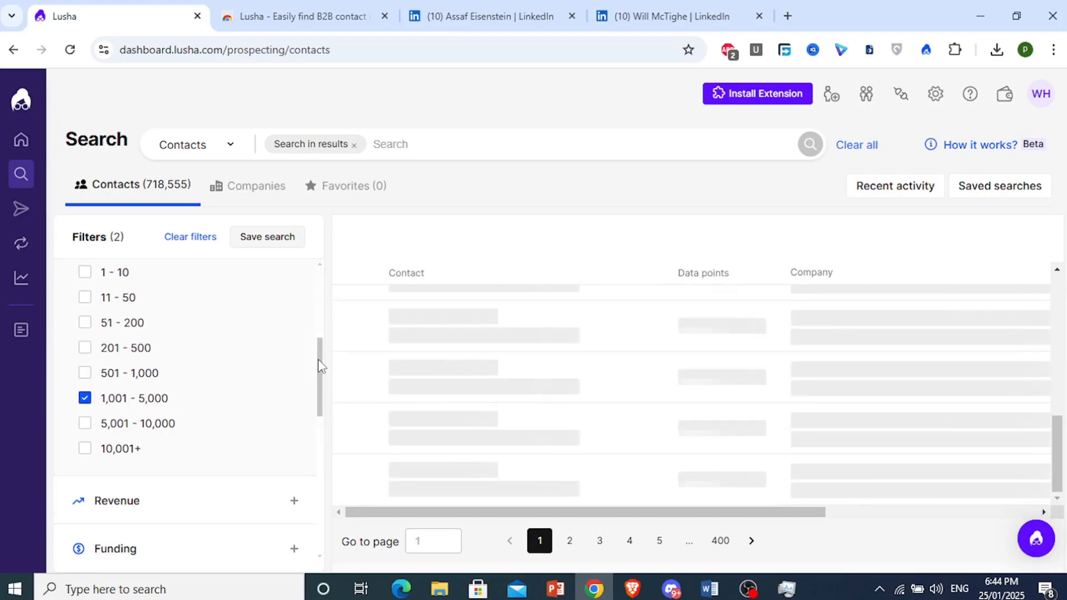
drag(317, 360, 318, 384)
scroll(321, 389, down, 2)
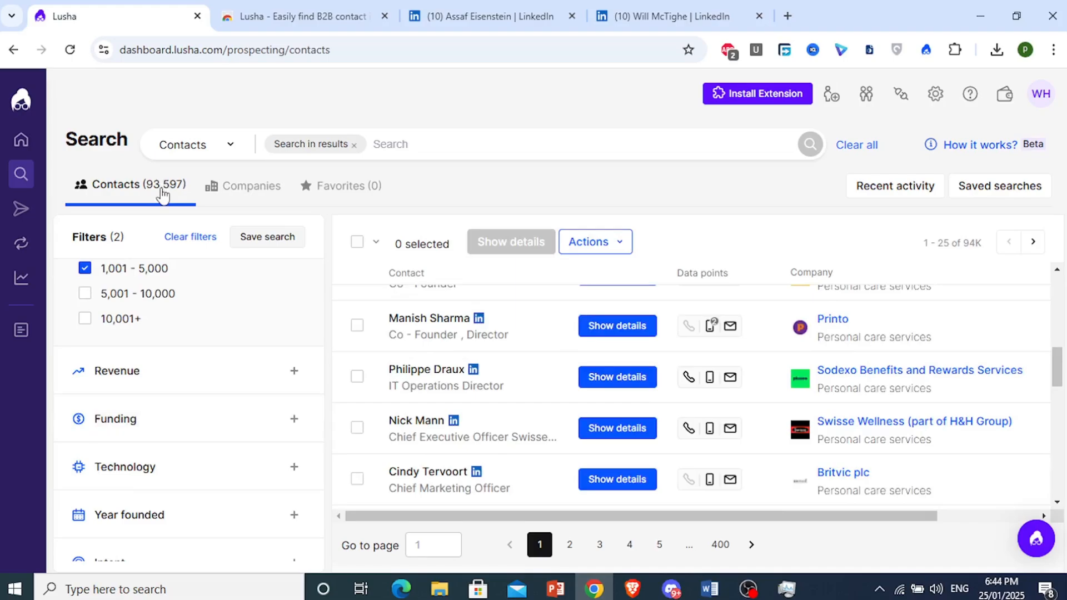
- Include San Francisco, California, United States as the contact location, leaving 319 contacts
drag(319, 381, 319, 394)
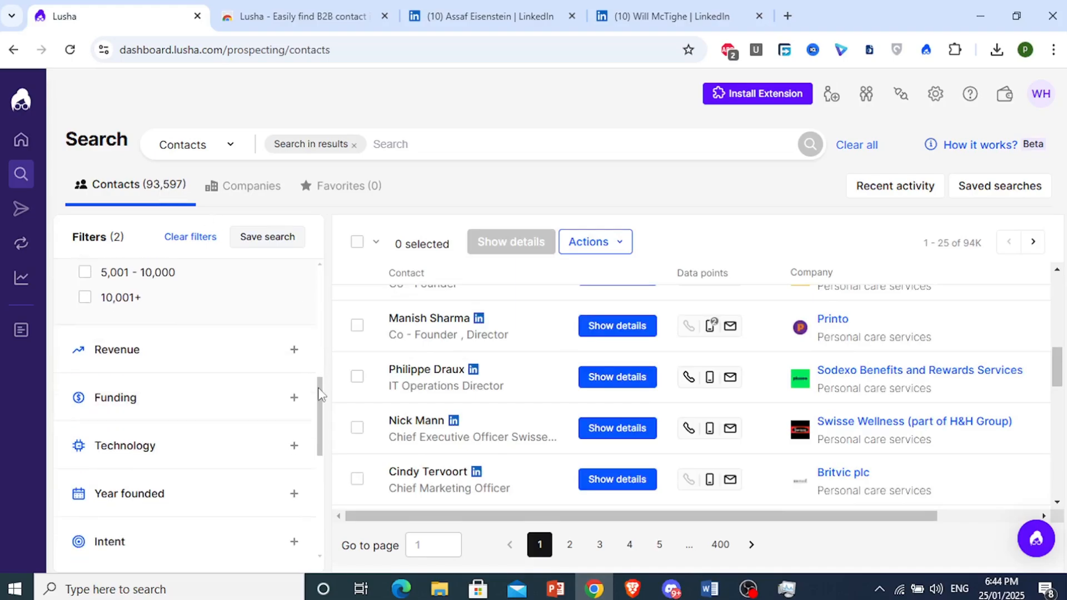
scroll(319, 396, down, 1)
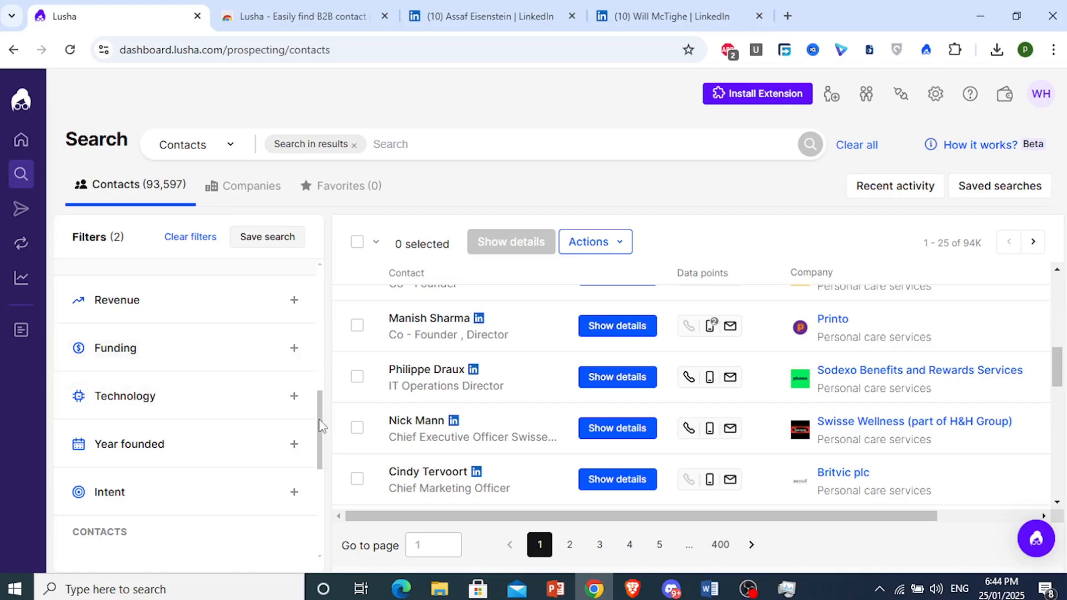
drag(319, 420, 319, 488)
click(159, 337)
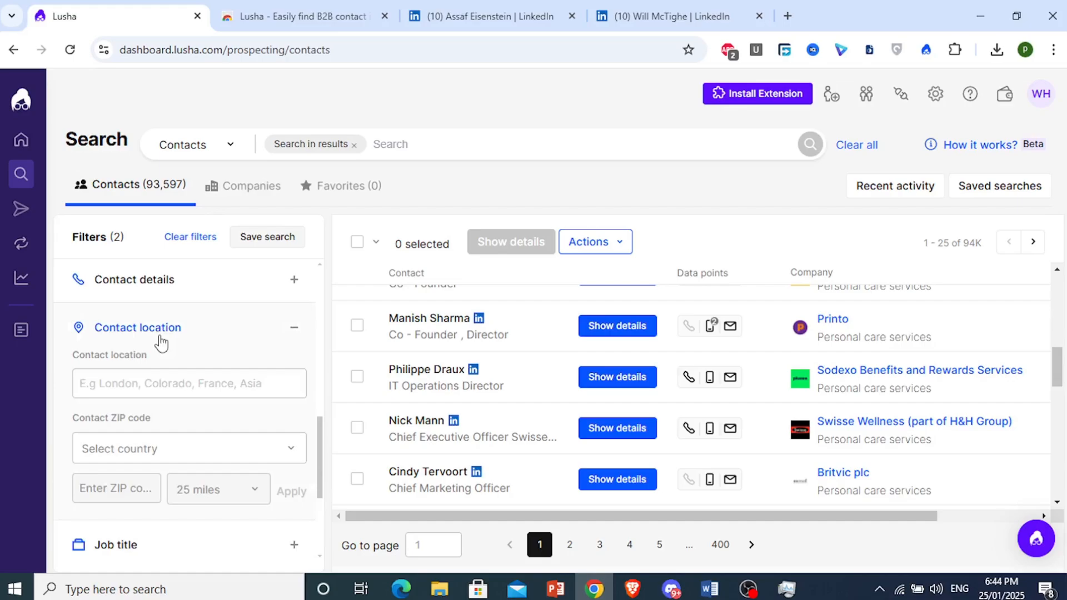
click(137, 395)
text(silicon)
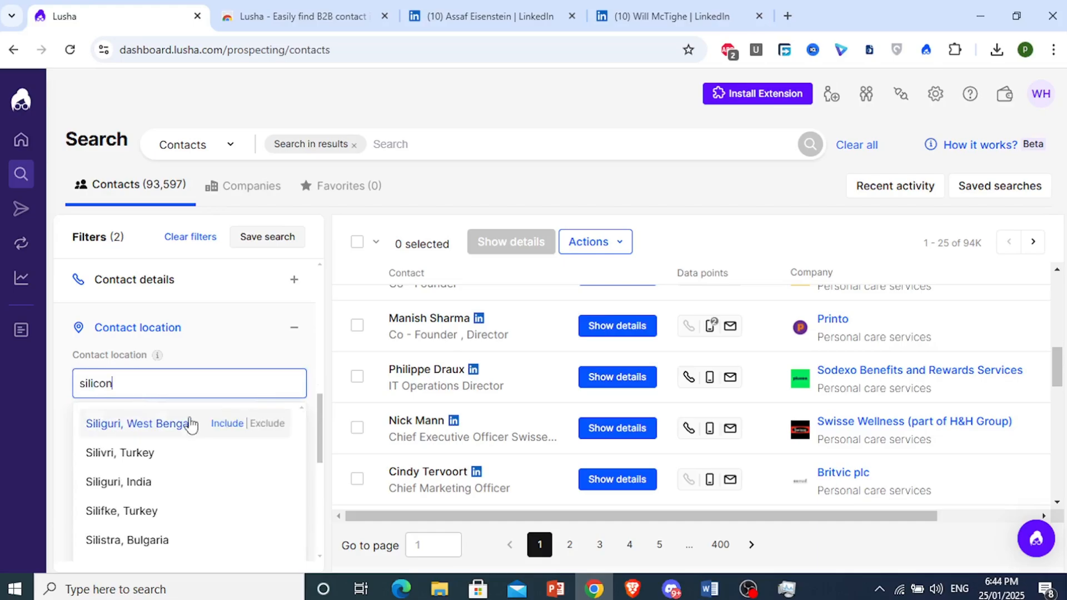
key(BackSpace)
key(BackSpace)
key(BackSpace)
key(BackSpace)
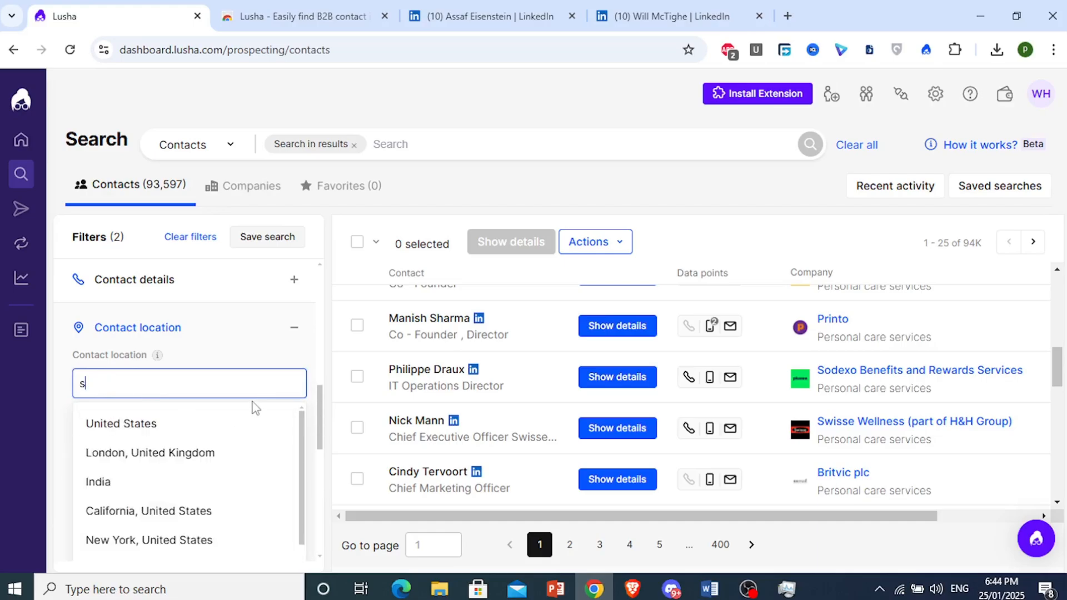
text(an f)
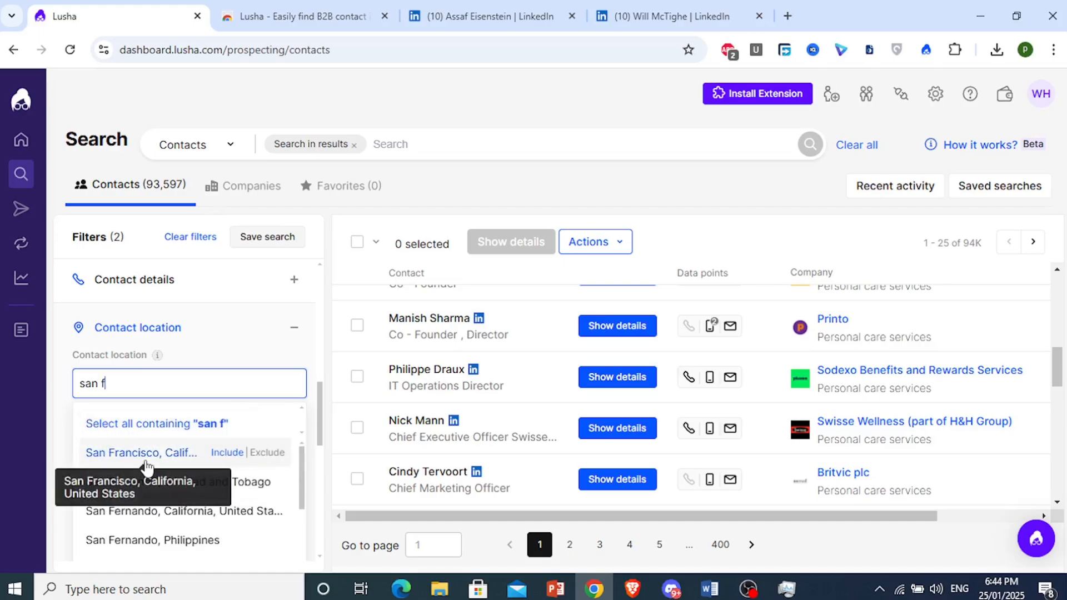
click(143, 462)
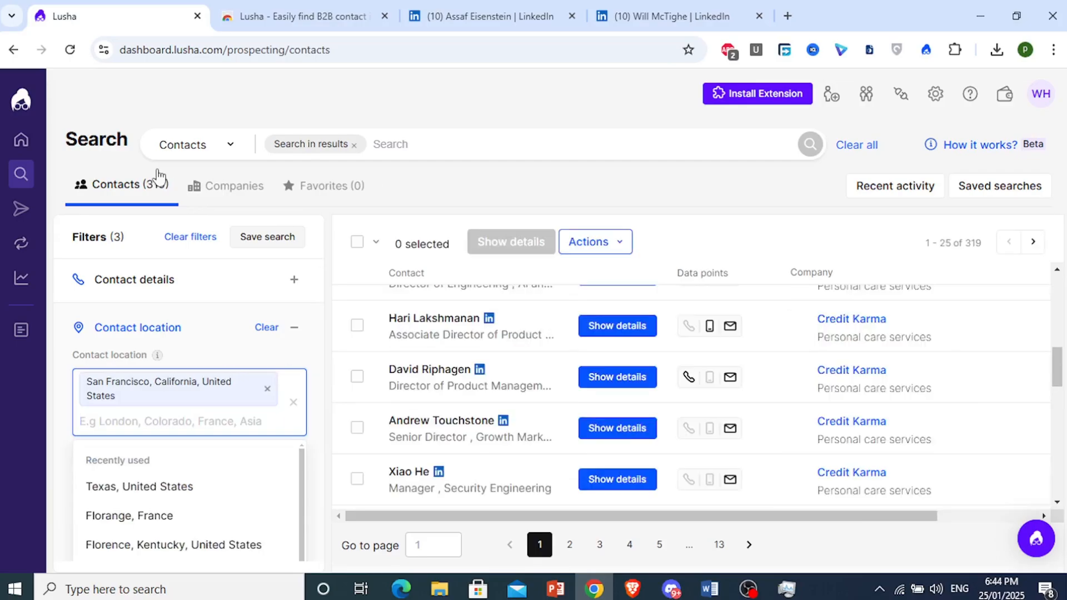
click(440, 178)
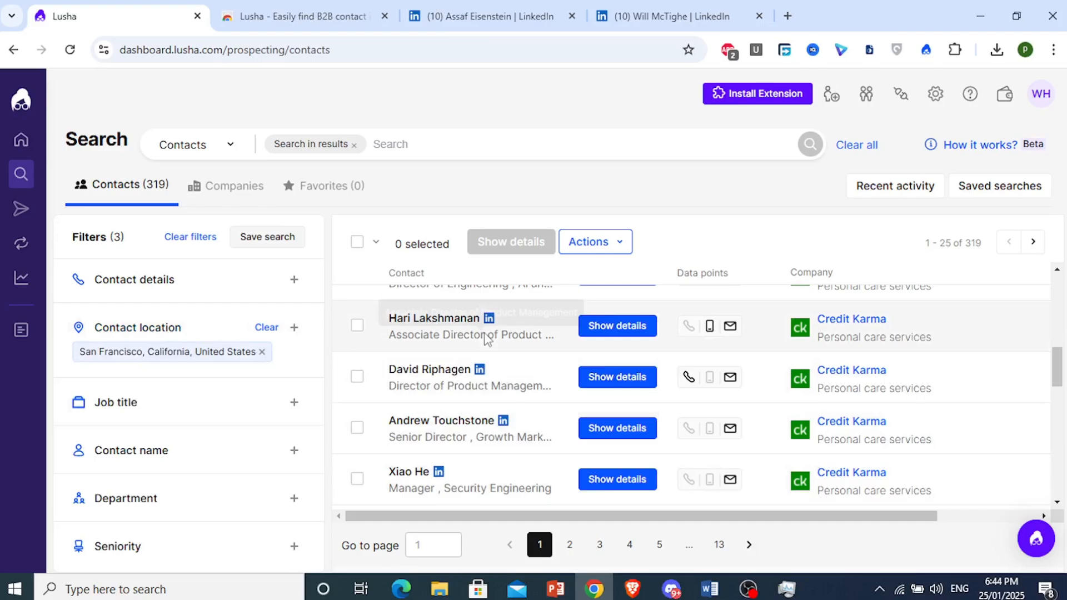
- Add "product" as a job title filter, cutting results to 44 contacts
scroll(319, 459, down, 1)
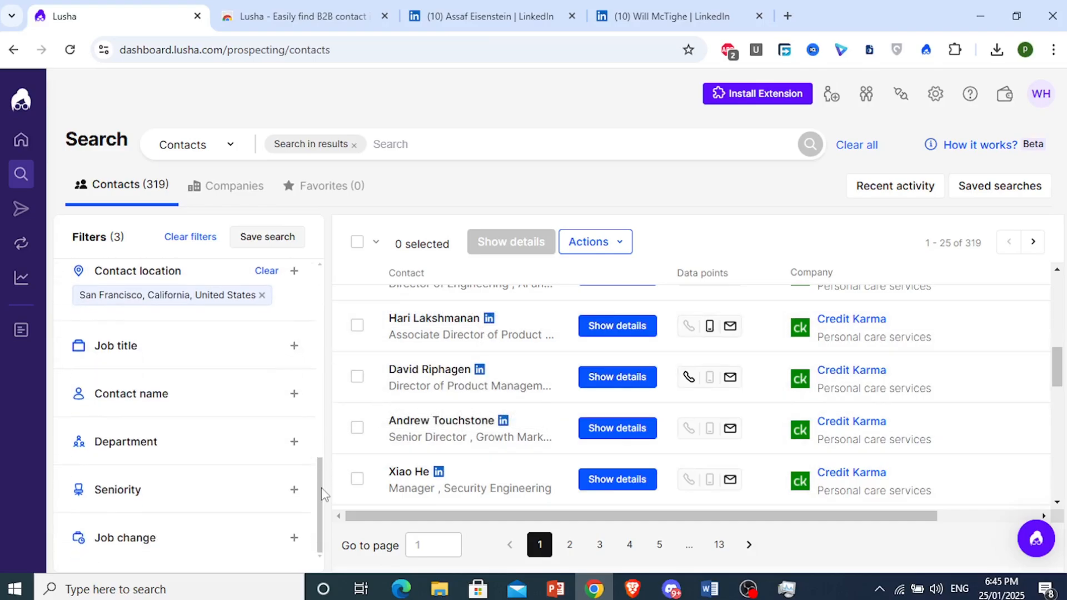
click(215, 360)
click(204, 383)
text(product)
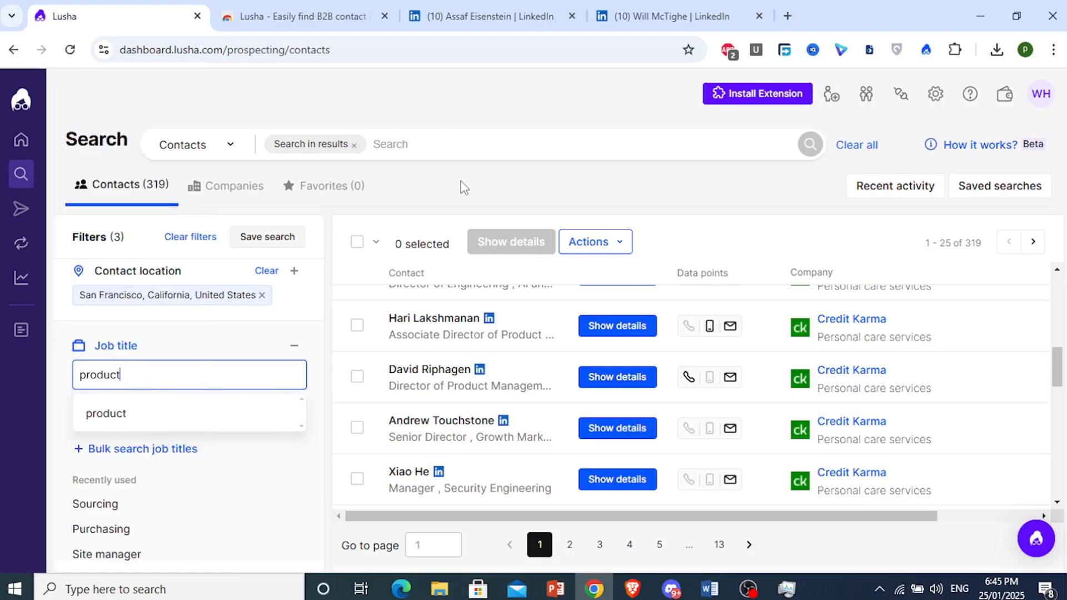
click(463, 186)
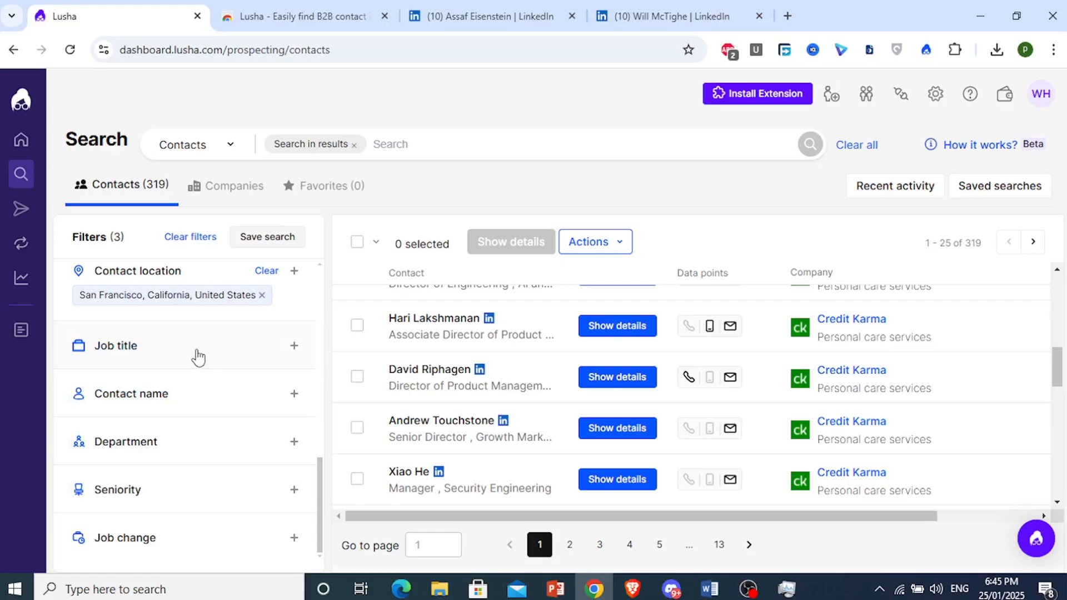
click(215, 359)
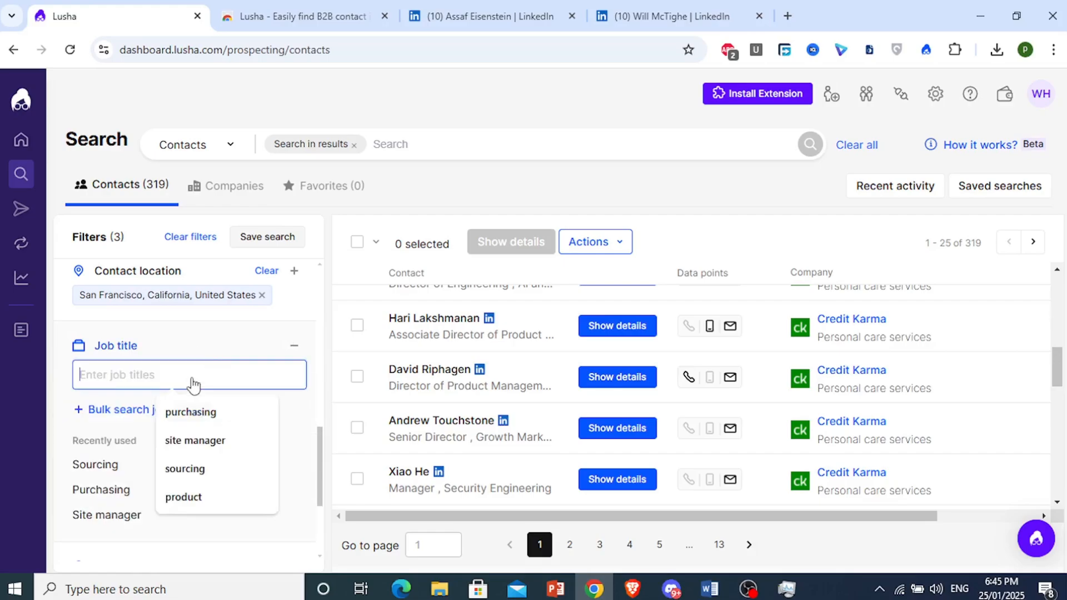
text(product)
key(Return)
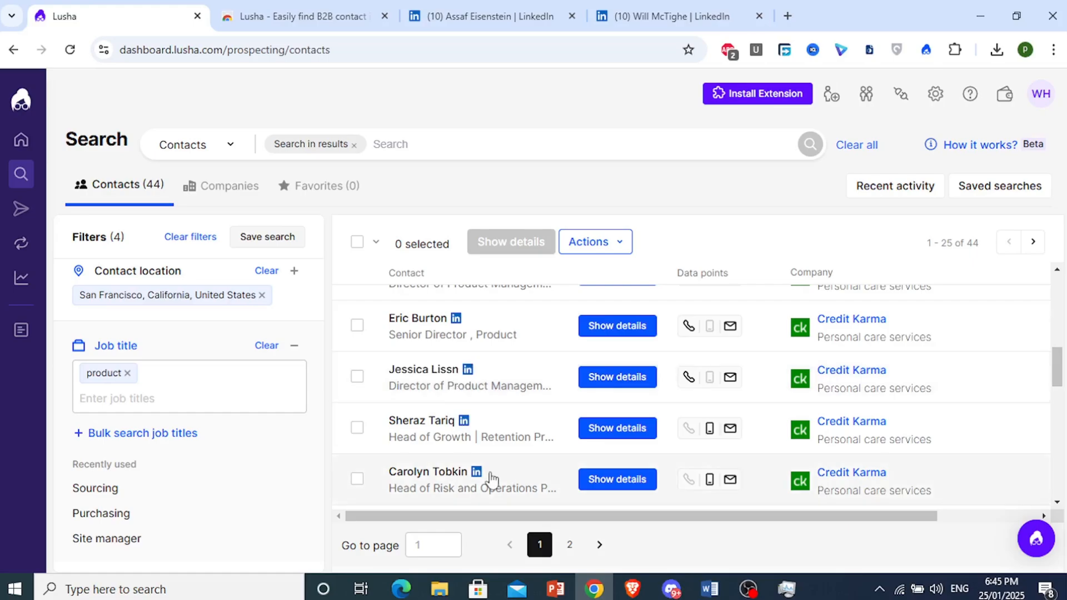
scroll(489, 473, down, 1)
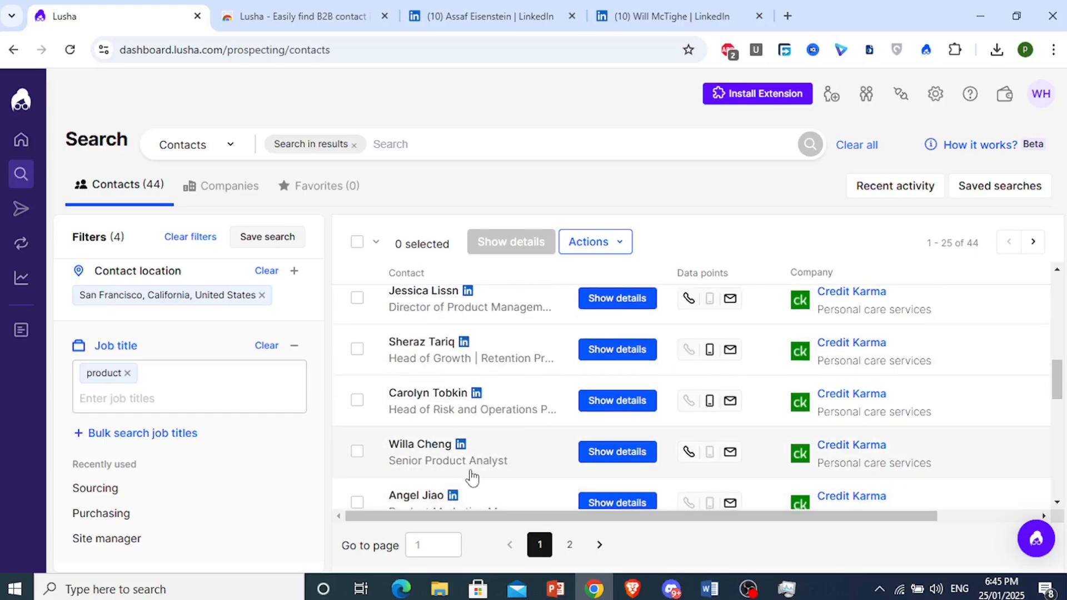
scroll(471, 476, down, 2)
scroll(441, 384, down, 2)
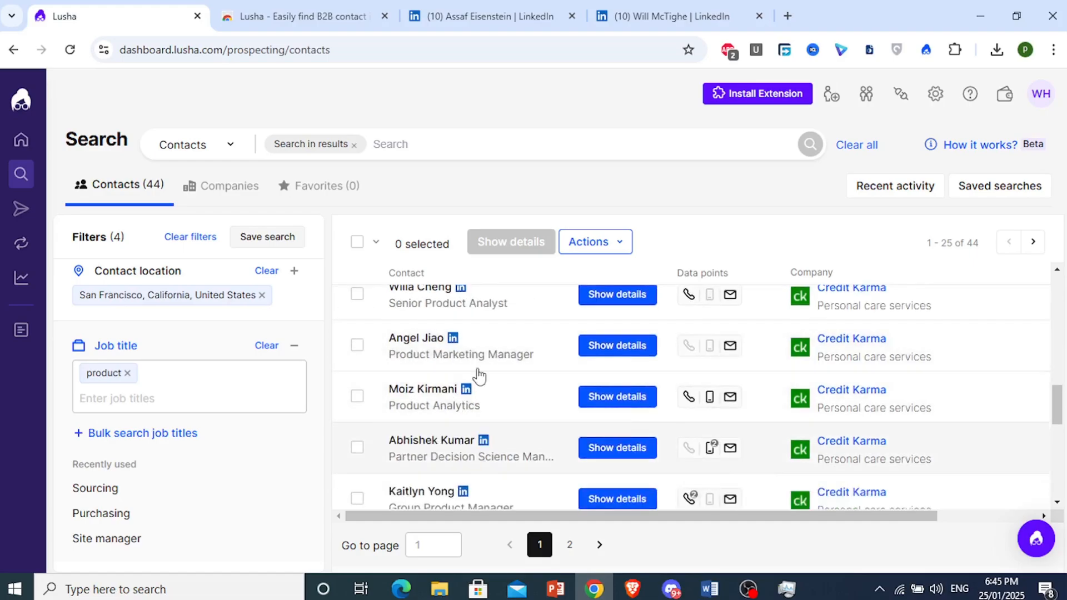
scroll(461, 366, up, 2)
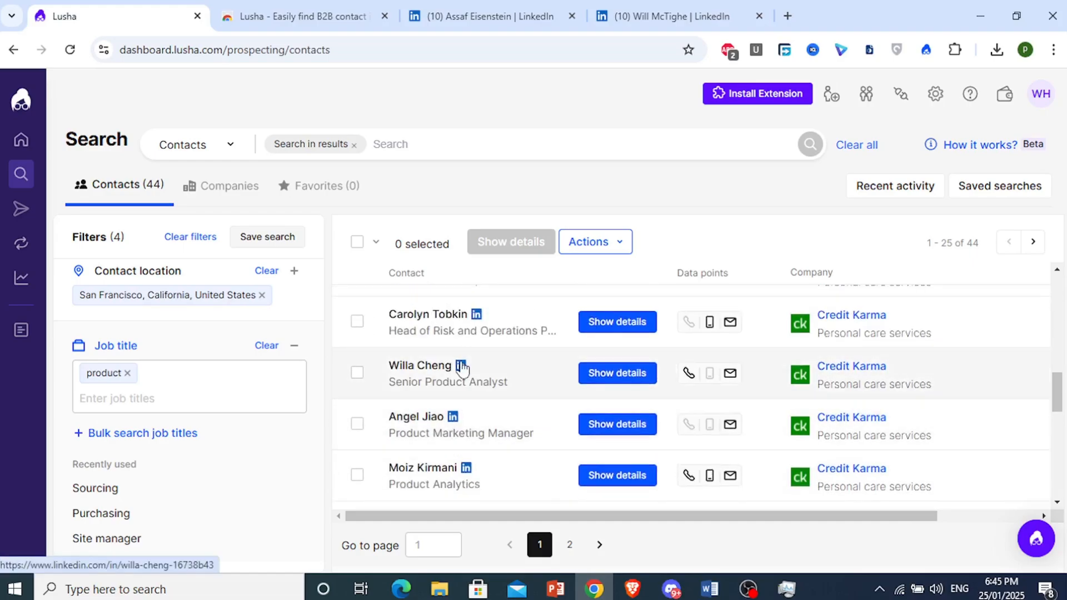
scroll(462, 367, up, 5)
- Select the Head of Product, Director of Product Management and Senior Director, Product contacts and reveal their details
scroll(453, 374, up, 3)
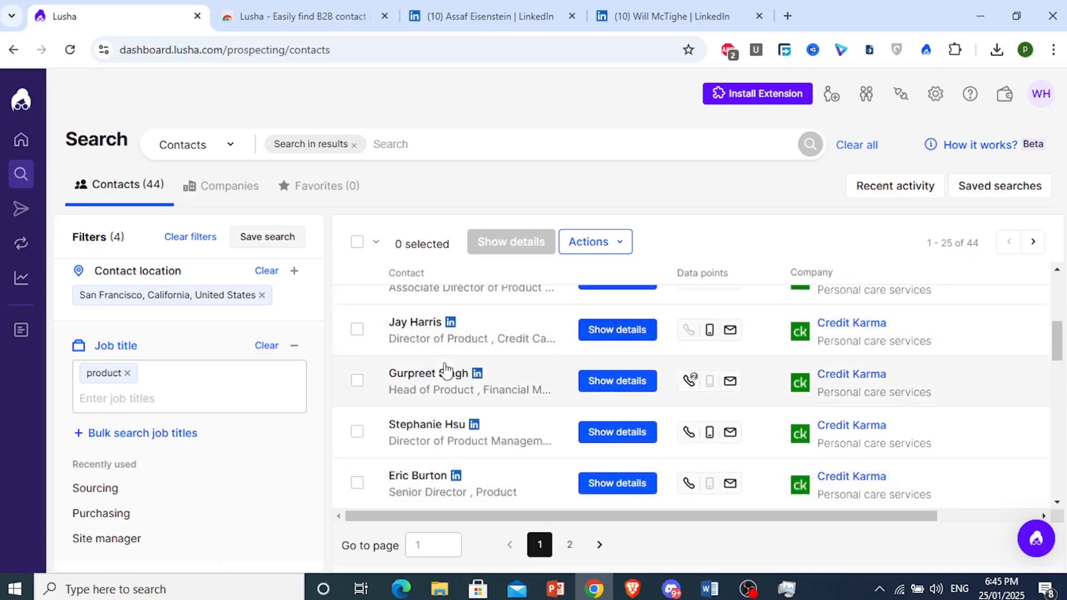
click(359, 384)
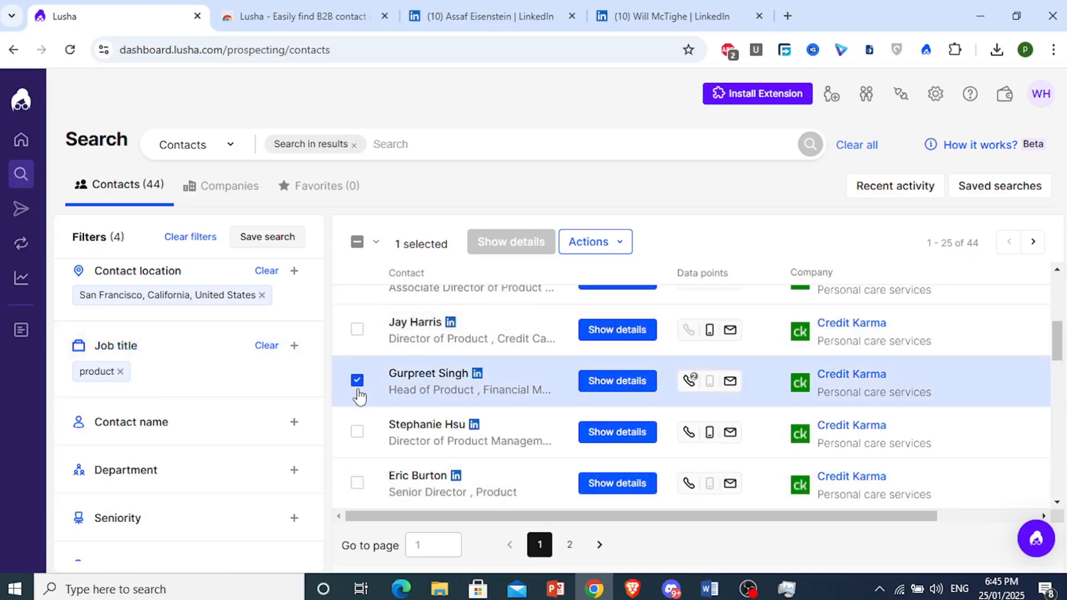
click(358, 434)
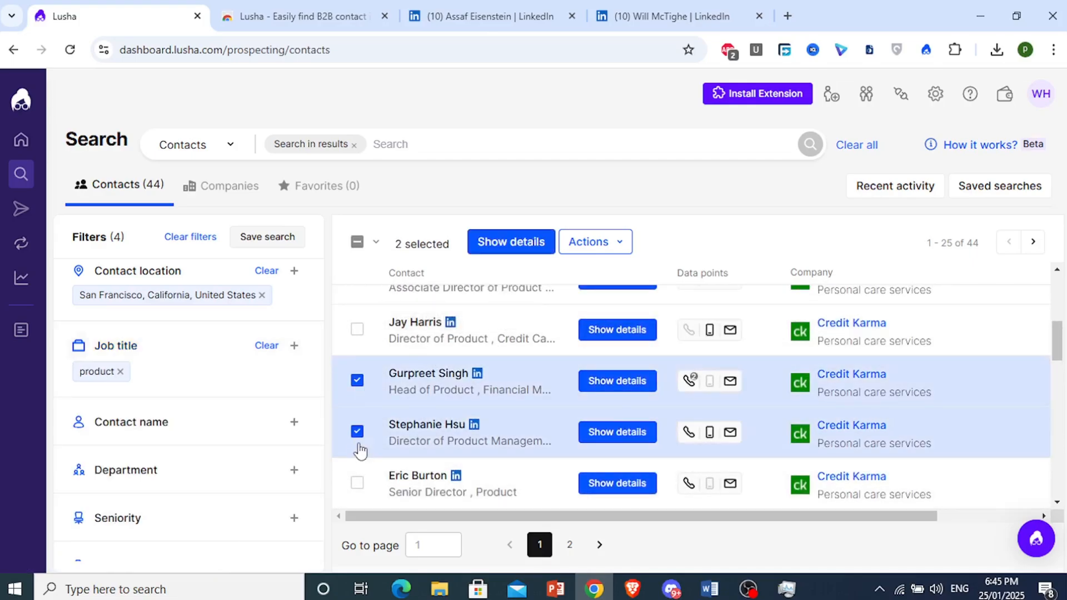
click(357, 482)
click(528, 242)
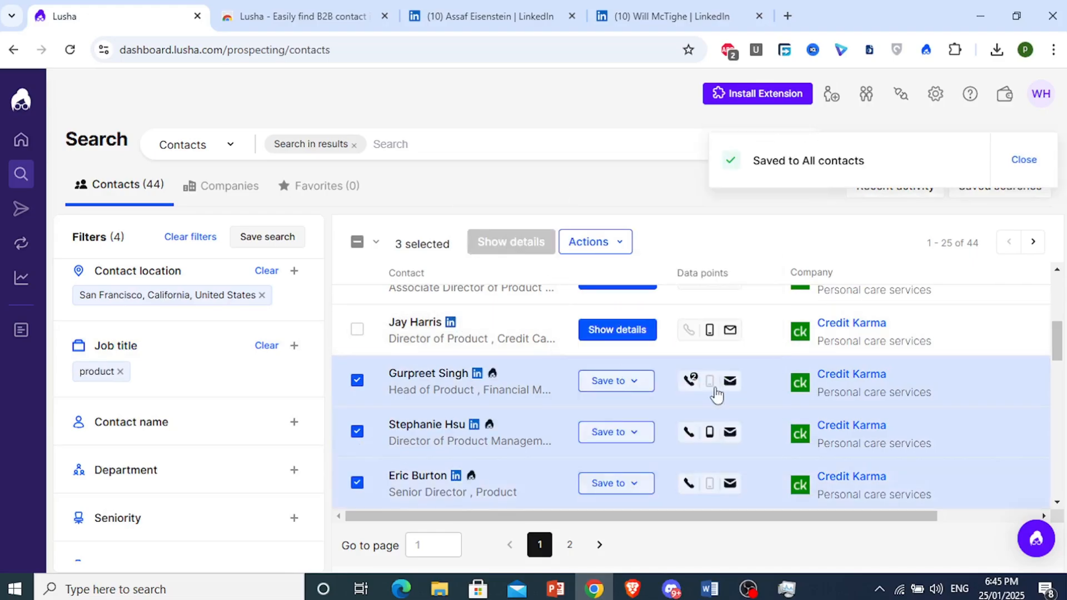
mouse_move(728, 393)
mouse_move(728, 328)
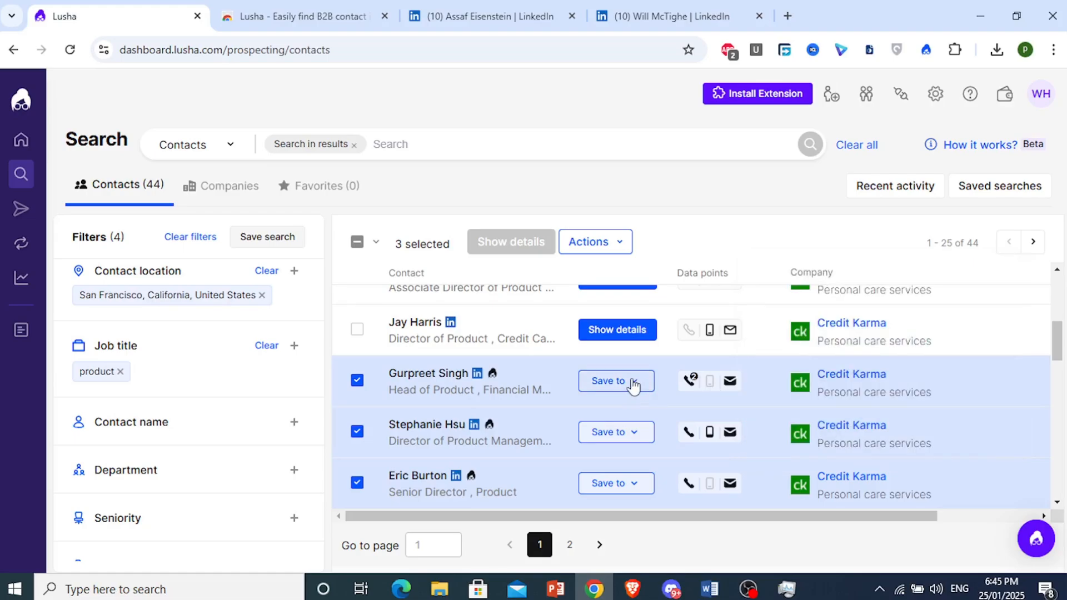
- Add the three selected Credit Karma contacts to the Outreach list via Actions > Add to list
click(614, 250)
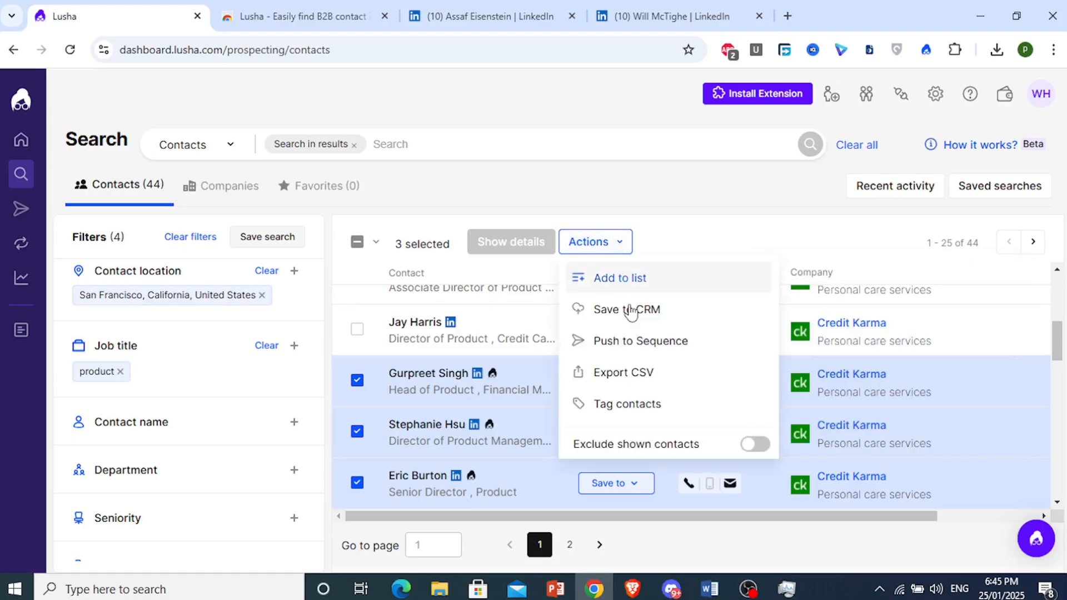
click(611, 268)
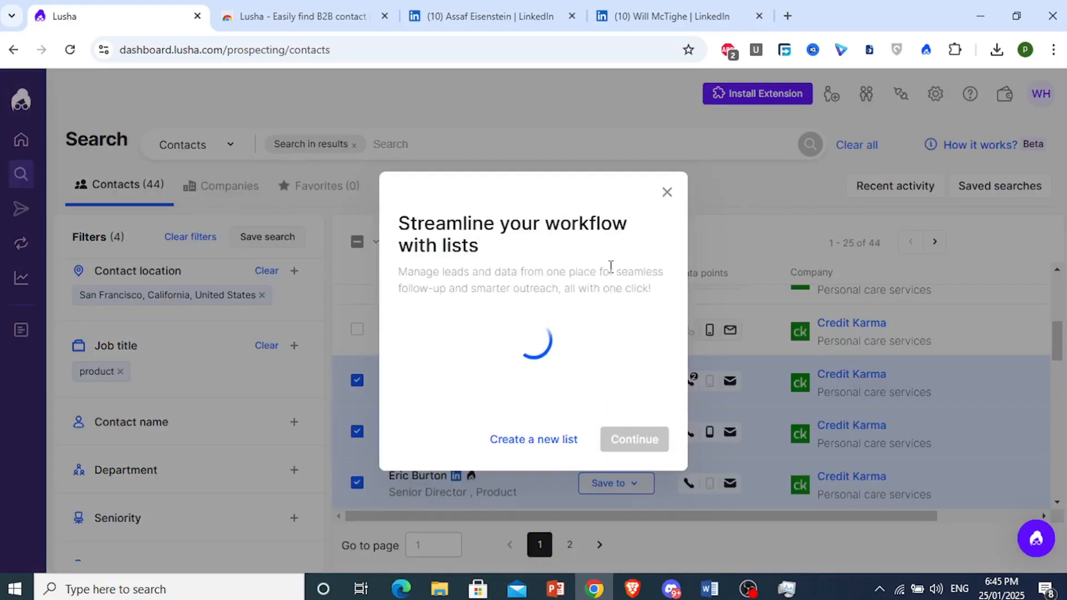
click(519, 361)
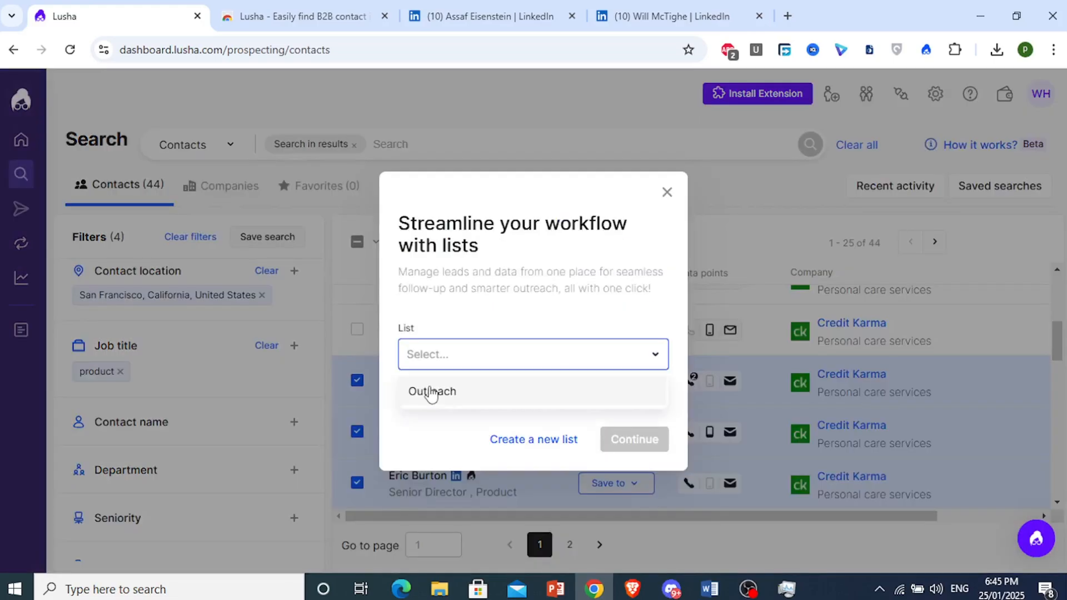
click(437, 393)
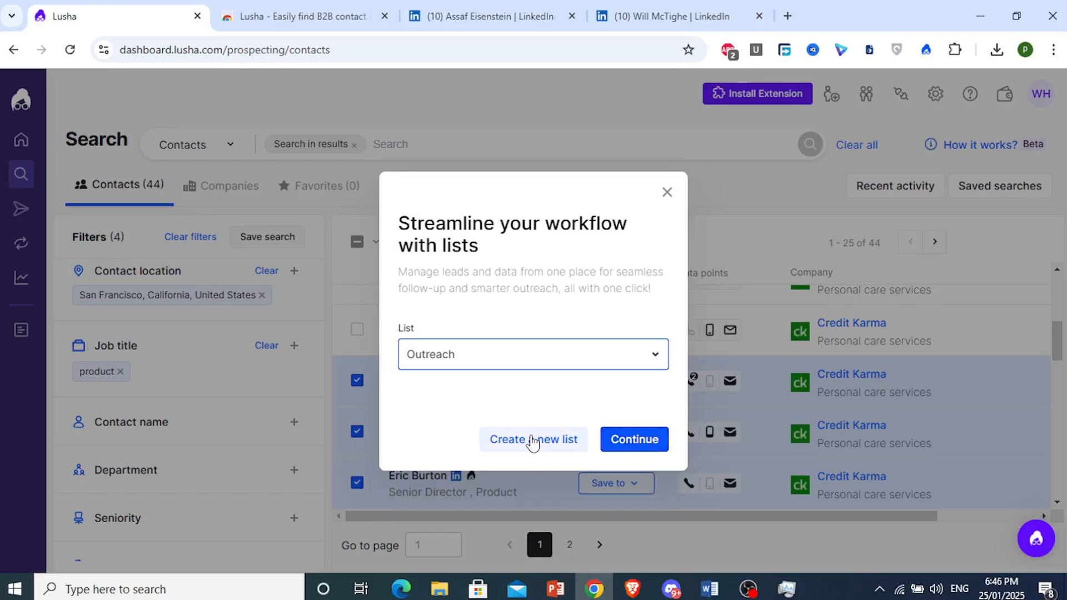
click(636, 440)
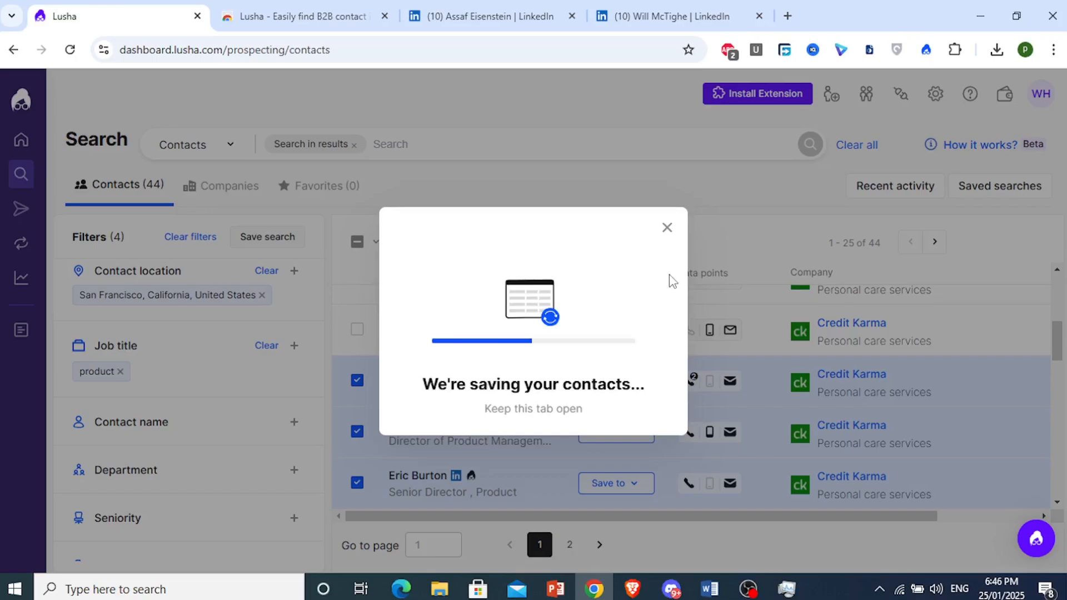
click(709, 109)
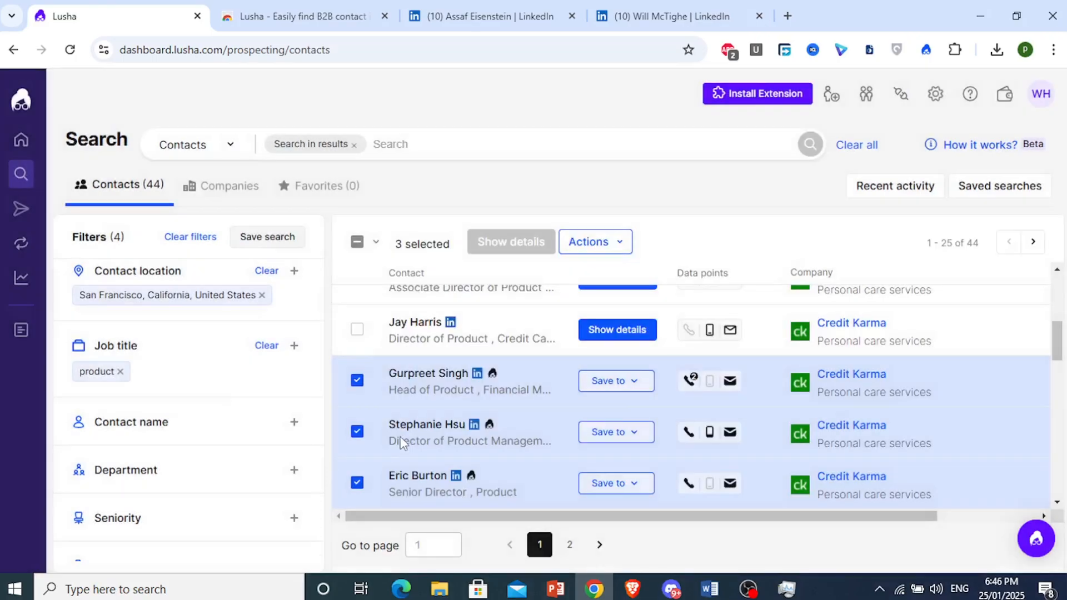
click(357, 381)
- Clear the remaining row selections and reveal the Product Marketing Manager's contact details
click(357, 431)
click(357, 484)
scroll(360, 478, down, 4)
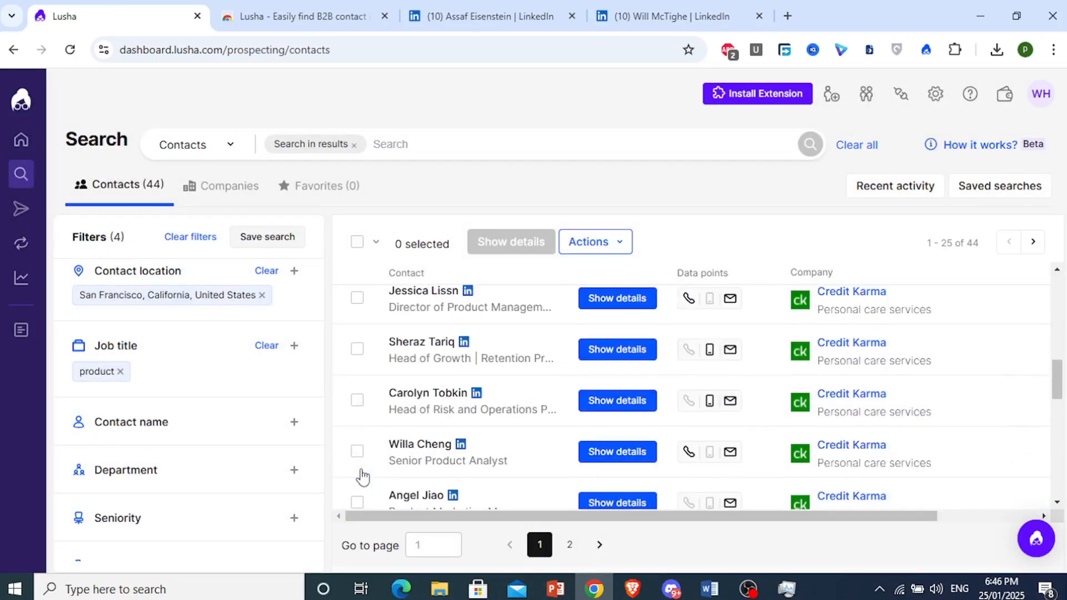
scroll(378, 482, down, 2)
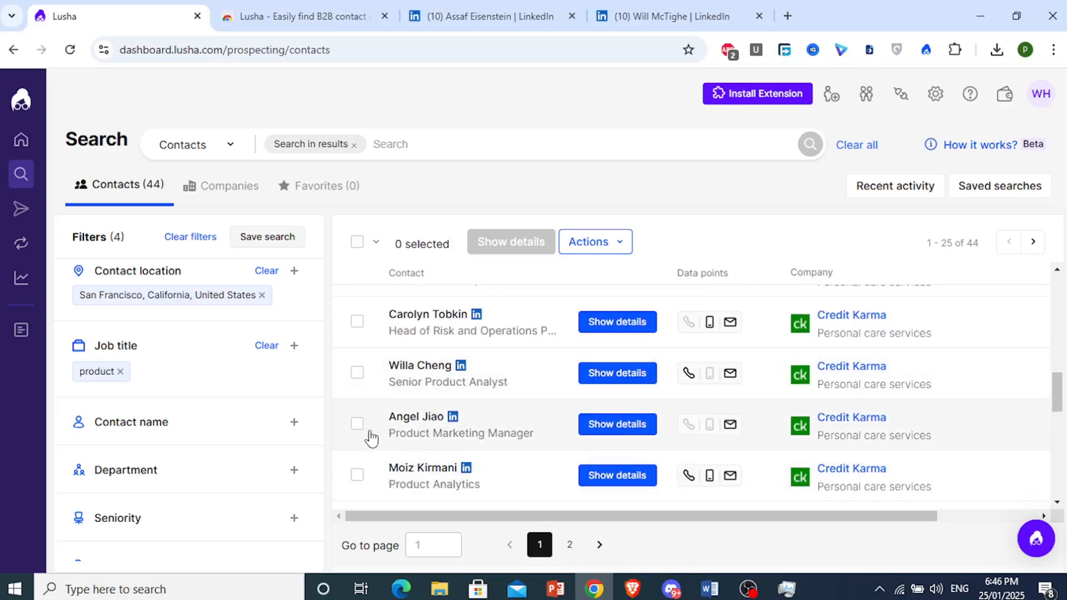
click(628, 428)
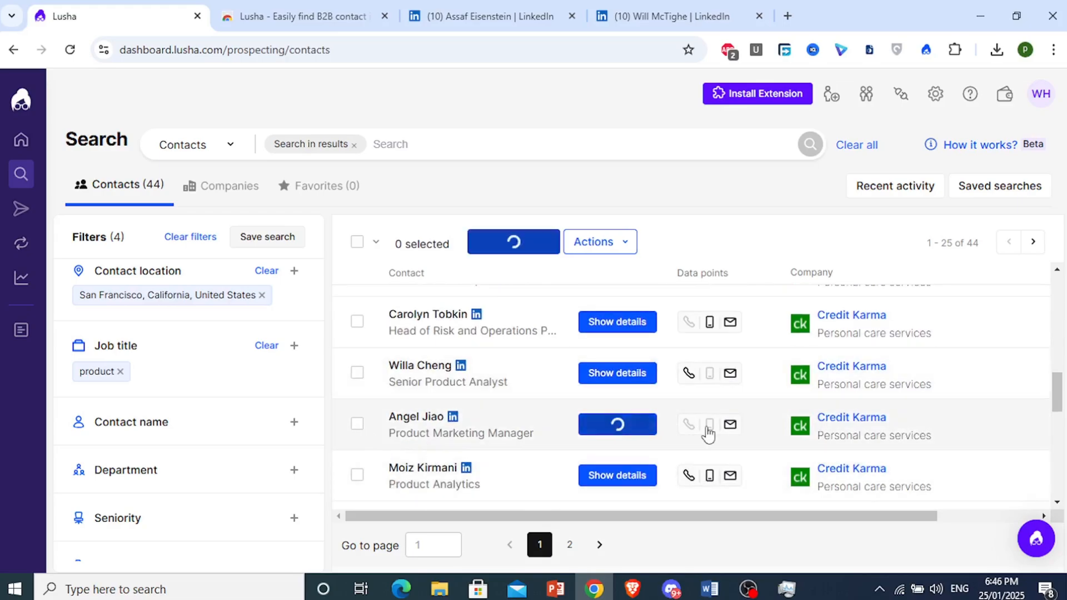
- Save the Product Marketing Manager contact to the Outreach list
click(633, 428)
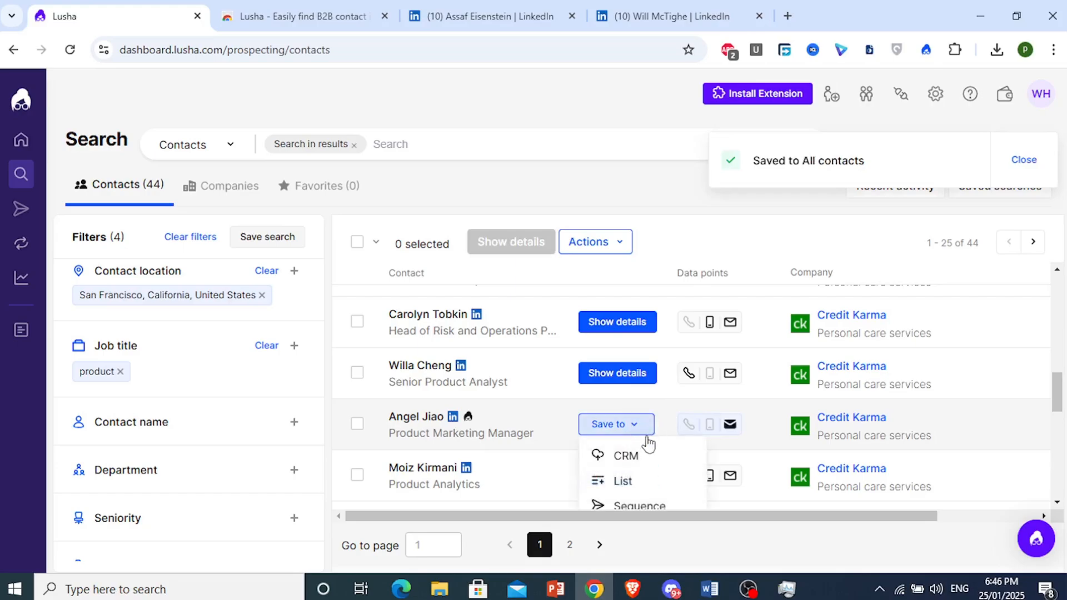
click(628, 481)
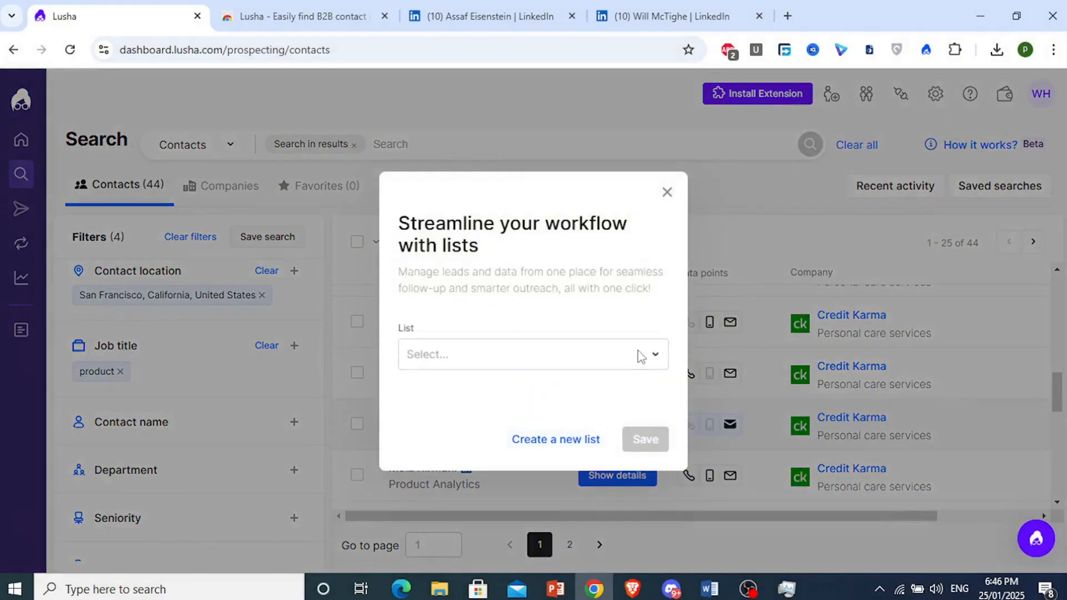
click(559, 355)
click(509, 410)
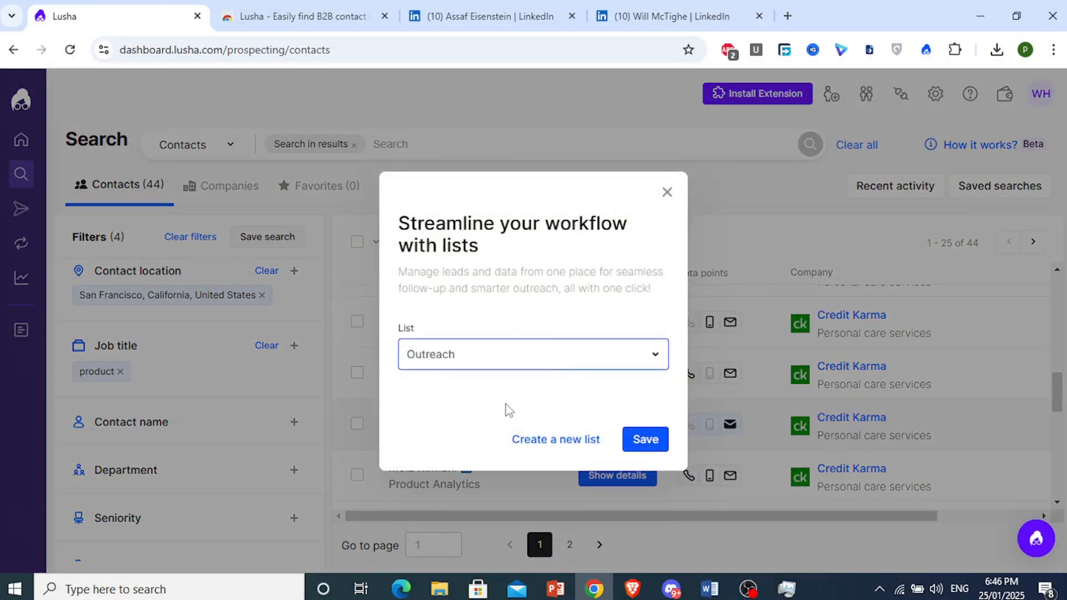
click(645, 440)
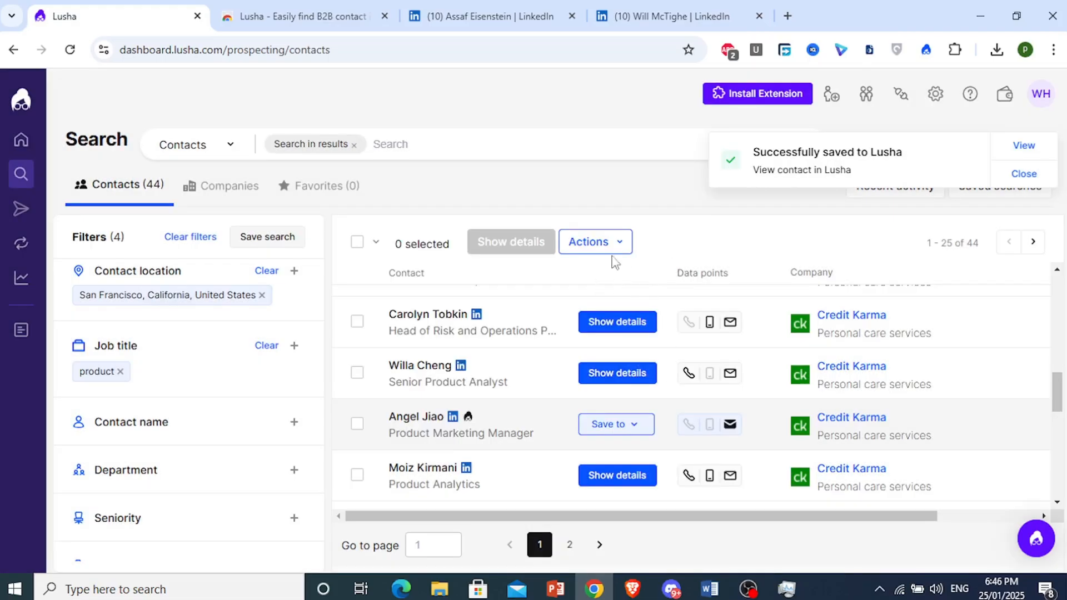
click(612, 257)
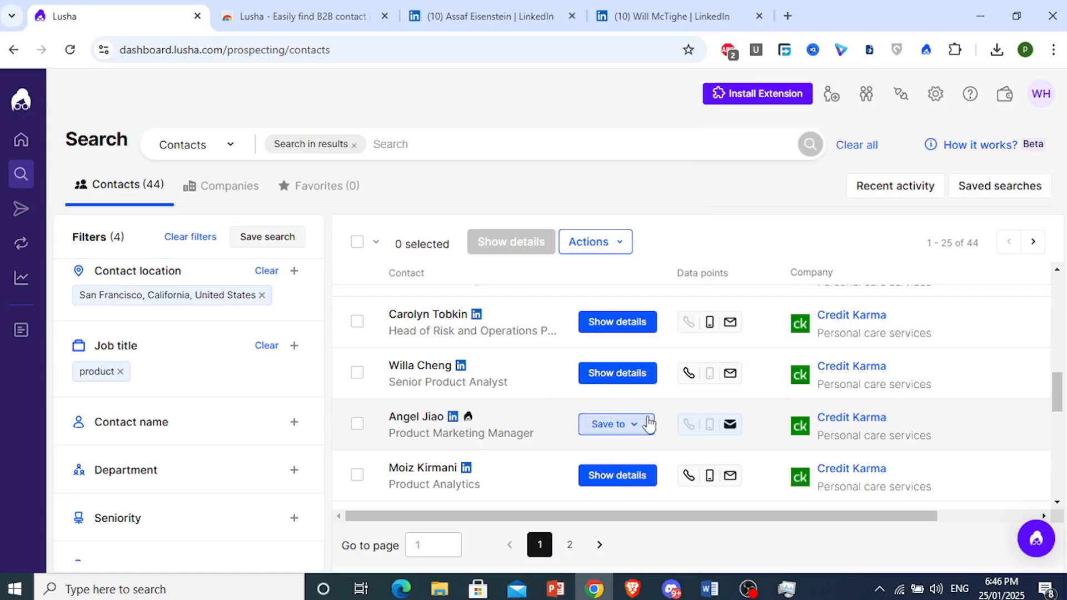
click(636, 433)
click(626, 456)
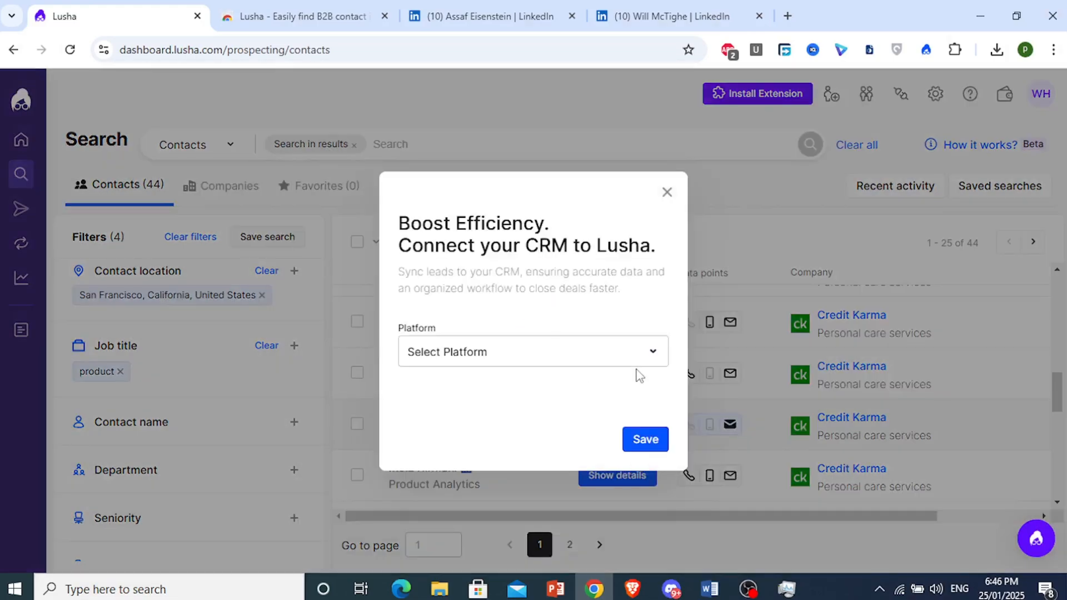
click(647, 356)
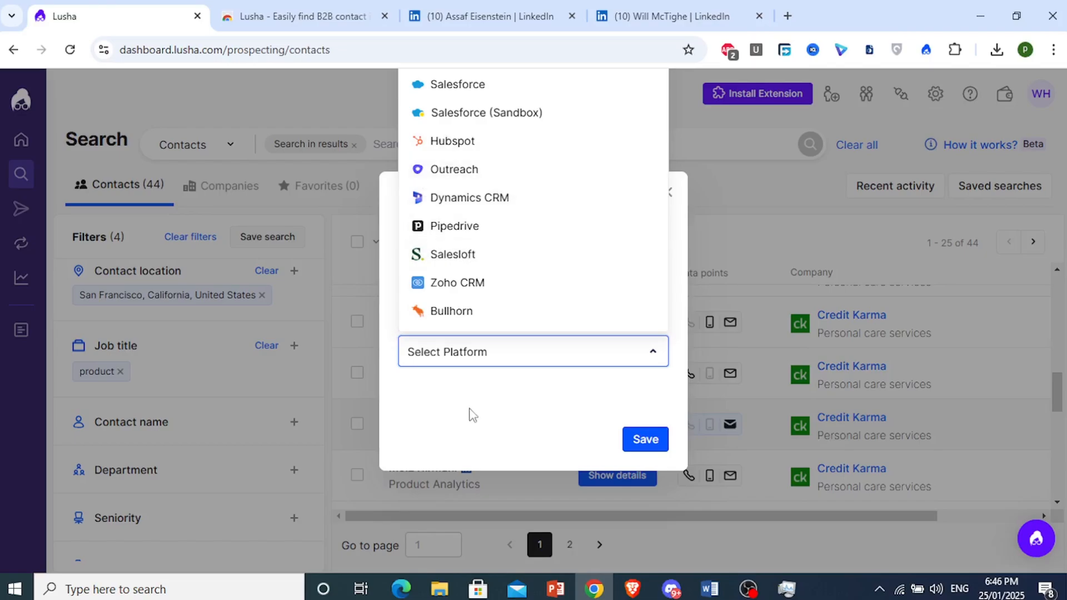
click(669, 193)
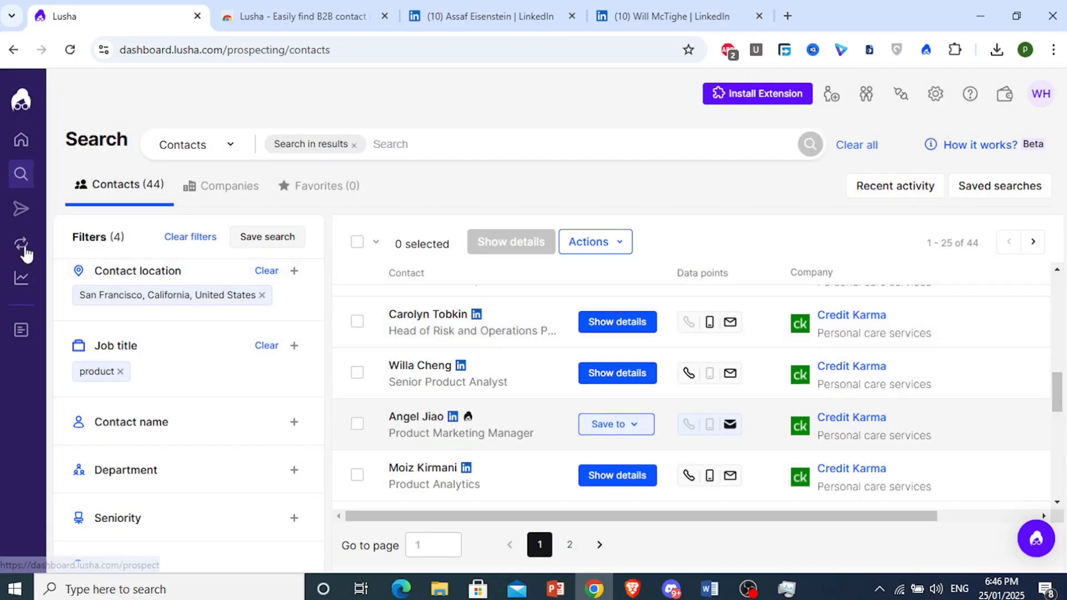
- Open the Outreach list from the sidebar and scroll through its 23 contacts
mouse_move(22, 248)
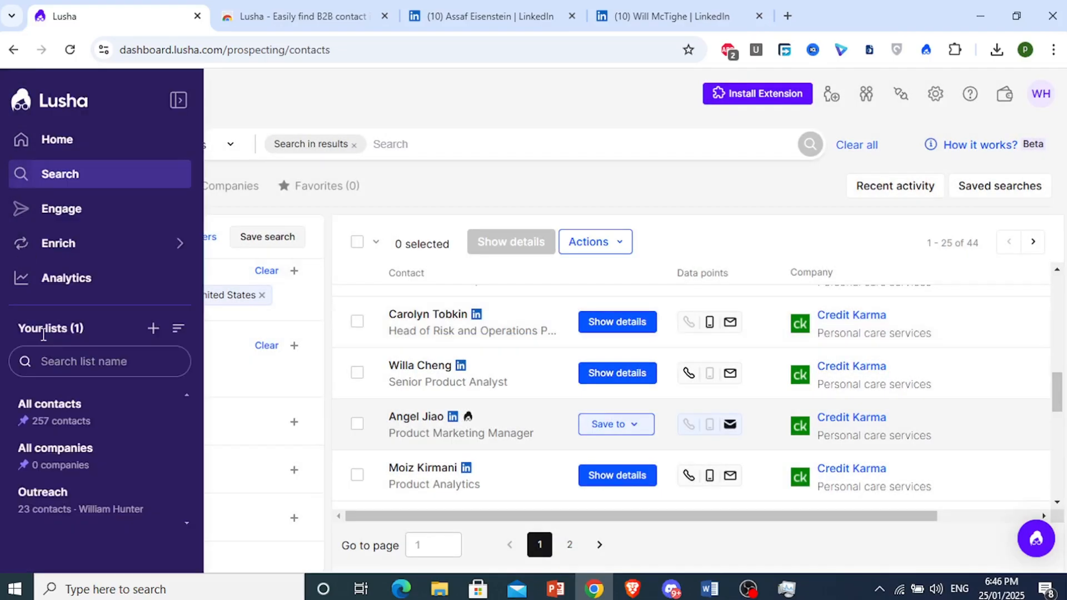
click(50, 512)
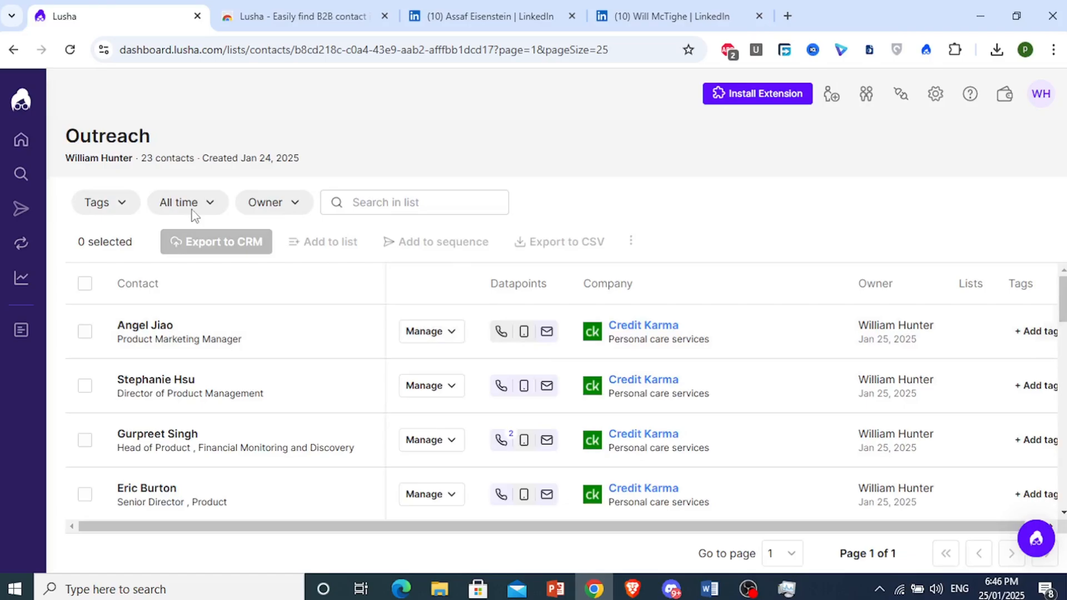
scroll(209, 357, down, 6)
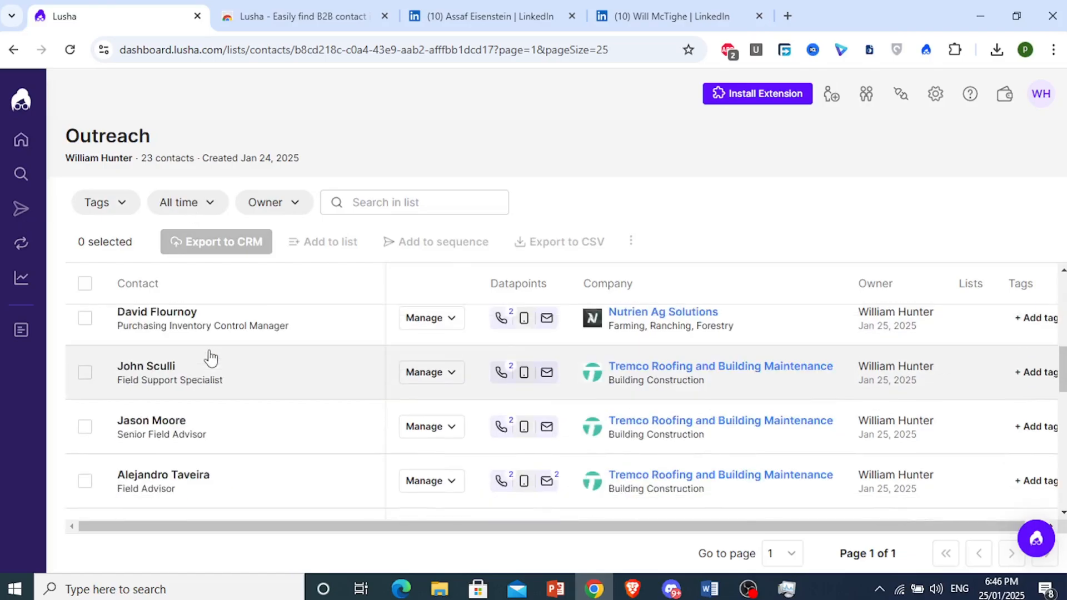
scroll(209, 357, down, 2)
scroll(208, 353, up, 8)
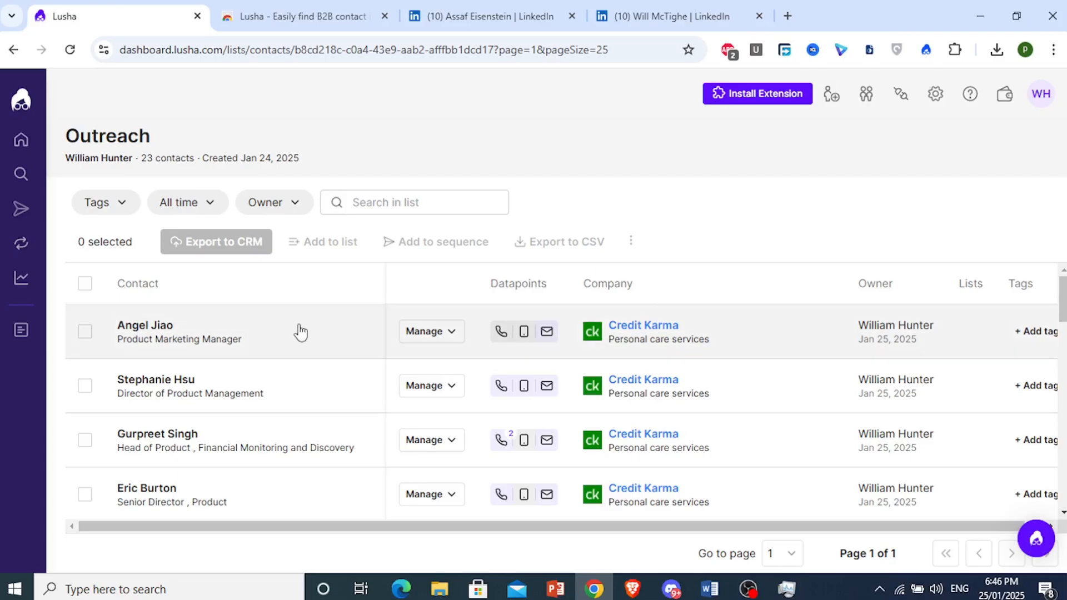
- Select all 23 Outreach contacts and export them as a 31.6 KB Export_Contacts CSV file
click(84, 331)
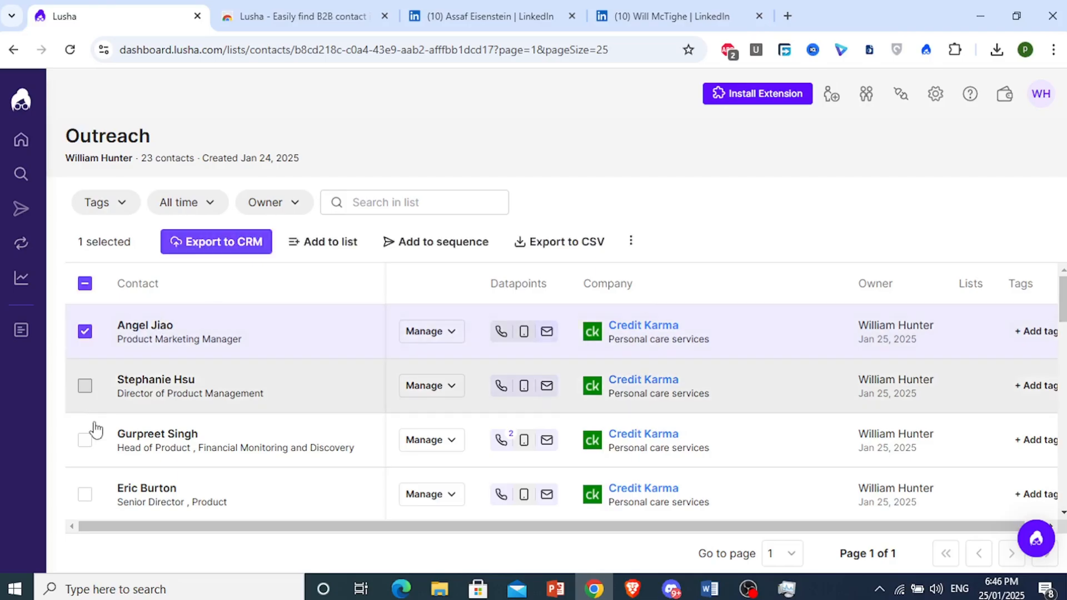
click(84, 385)
click(88, 439)
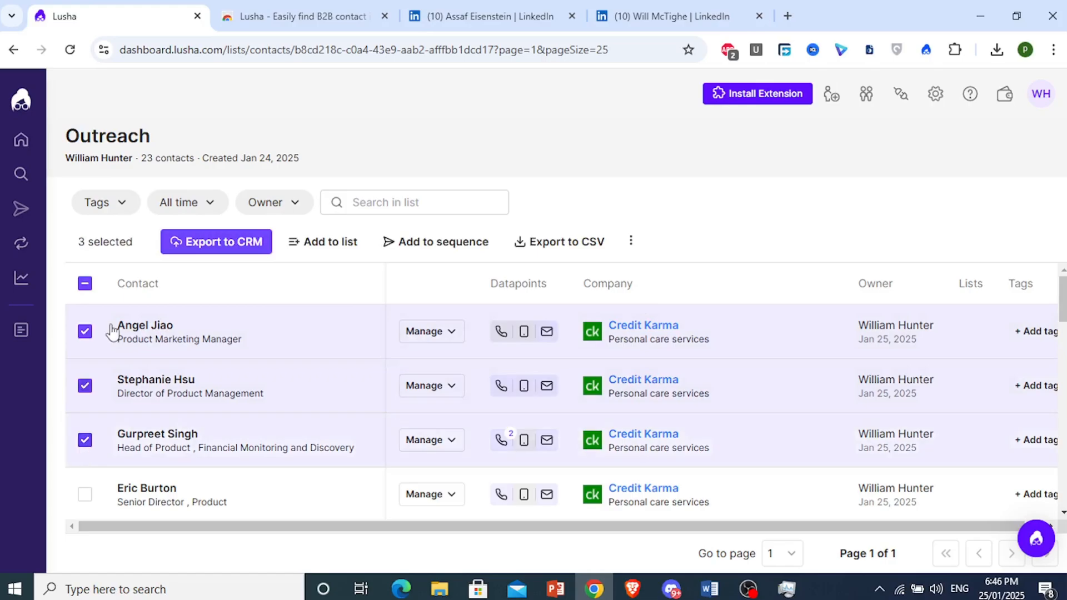
click(85, 284)
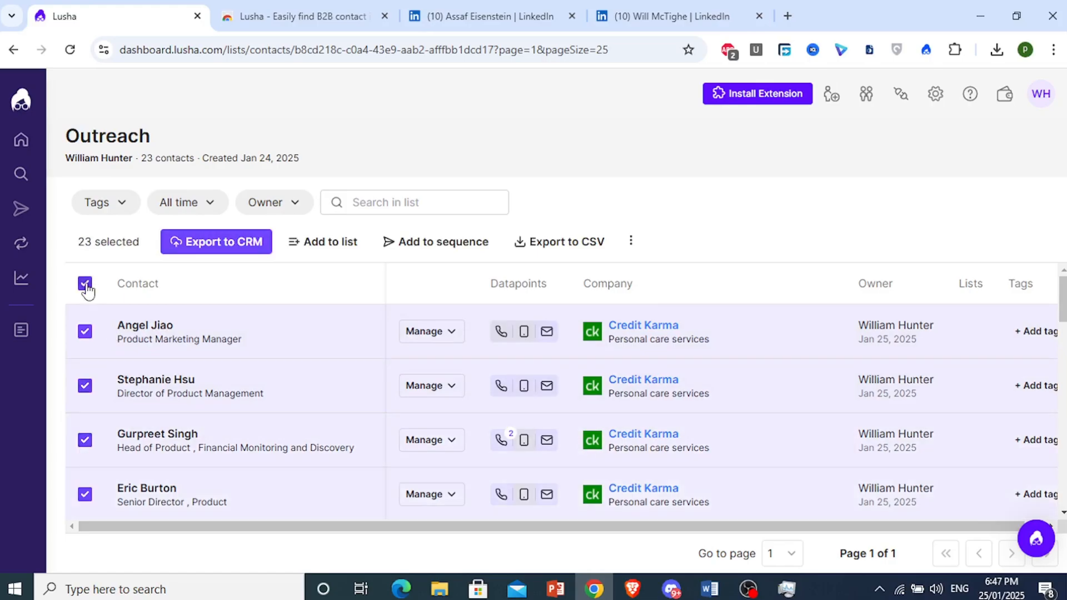
click(595, 246)
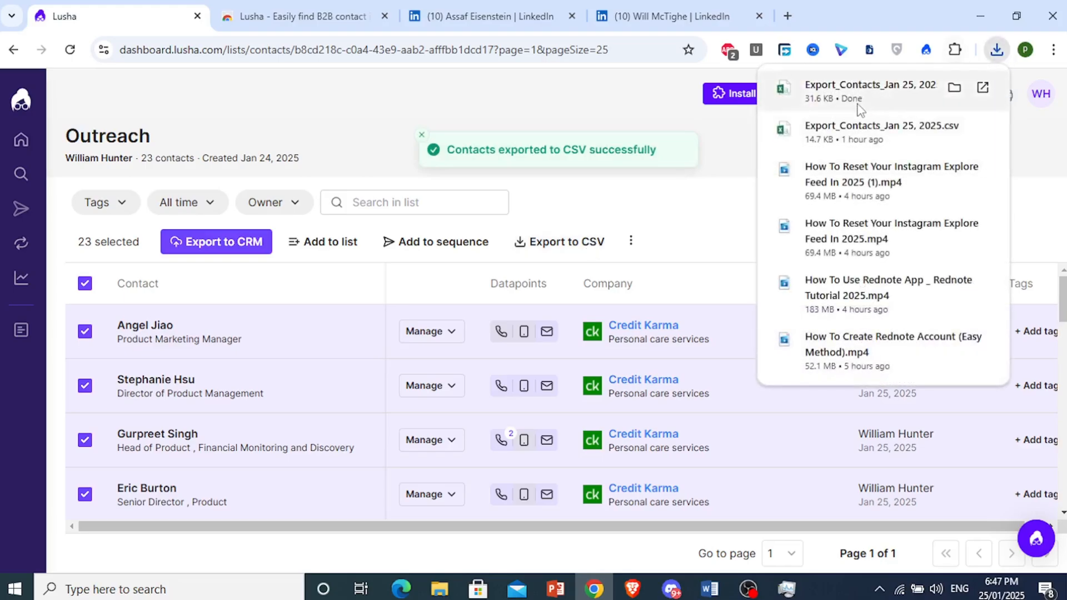
click(710, 218)
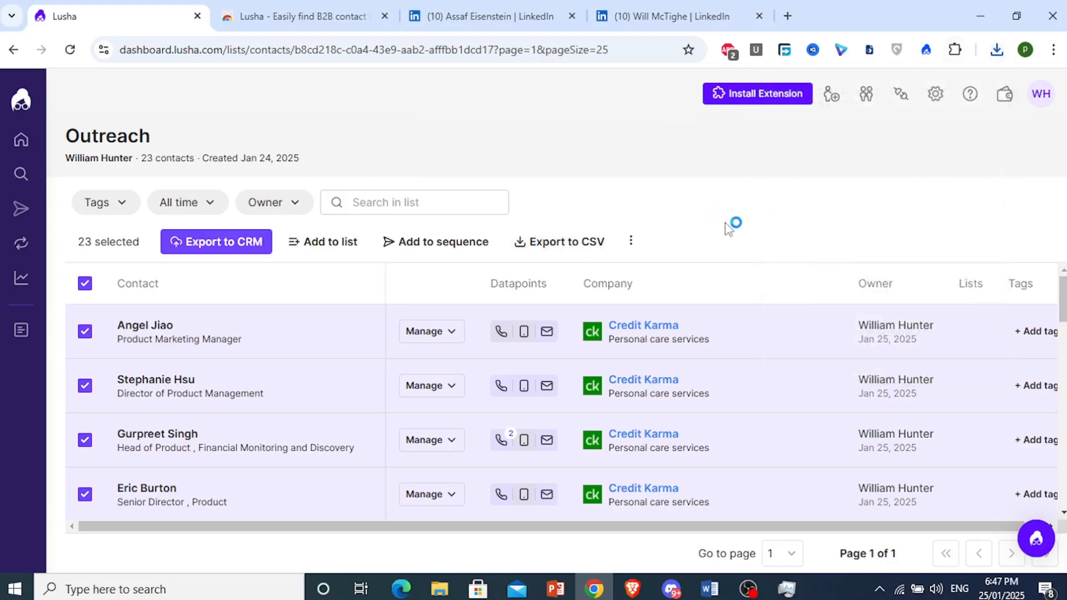